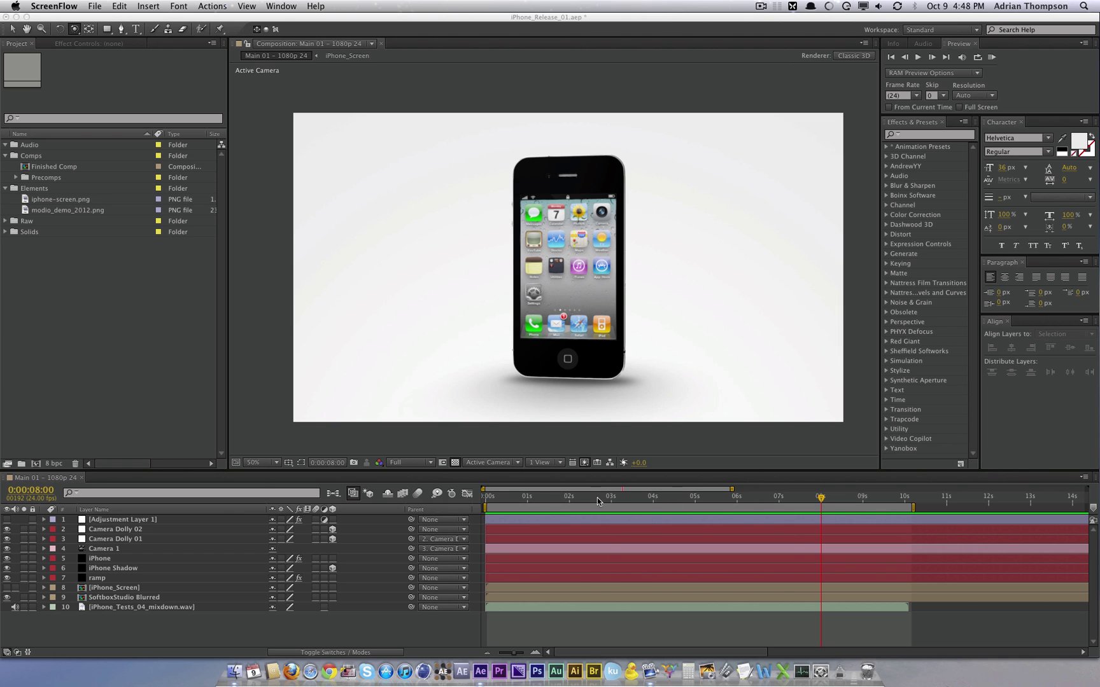
# Step: Scrub the After Effects timeline back to about 2 seconds to preview the phone's back
pyautogui.click(538, 507)
pyautogui.moveTo(540, 503); pyautogui.dragTo(868, 504)
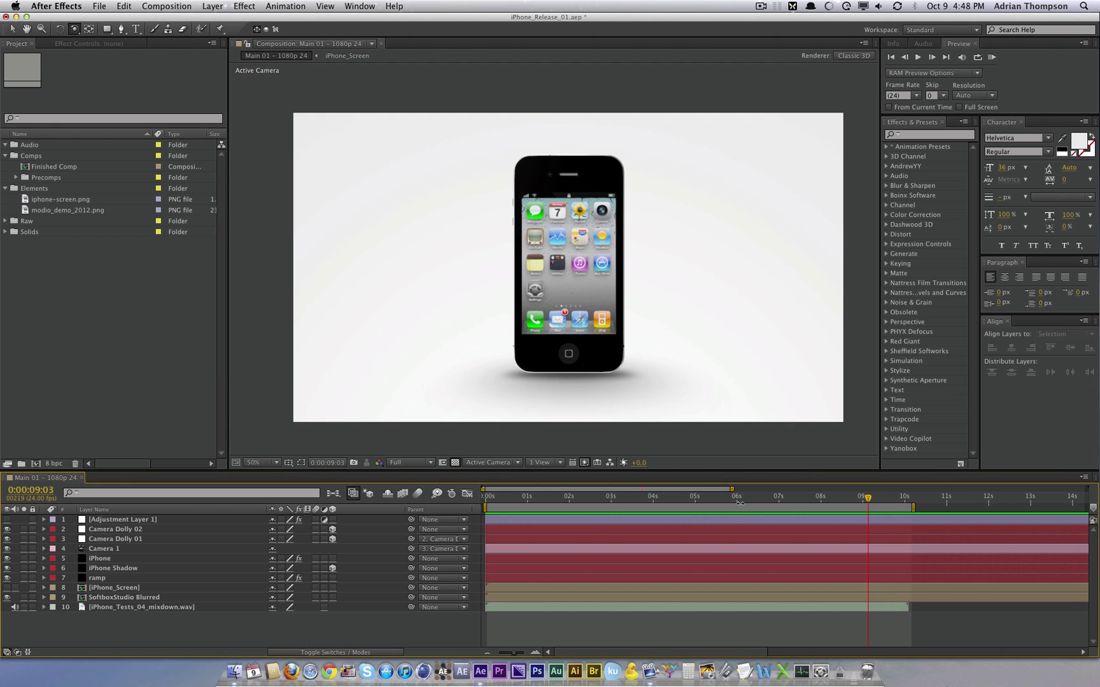
pyautogui.moveTo(742, 503)
pyautogui.mouseDown()
pyautogui.moveTo(611, 503)
pyautogui.moveTo(763, 496)
pyautogui.mouseUp()
# Step: Hide After Effects and widen the Finder window to show the VideoCopilot Models folder
pyautogui.click(56, 5)
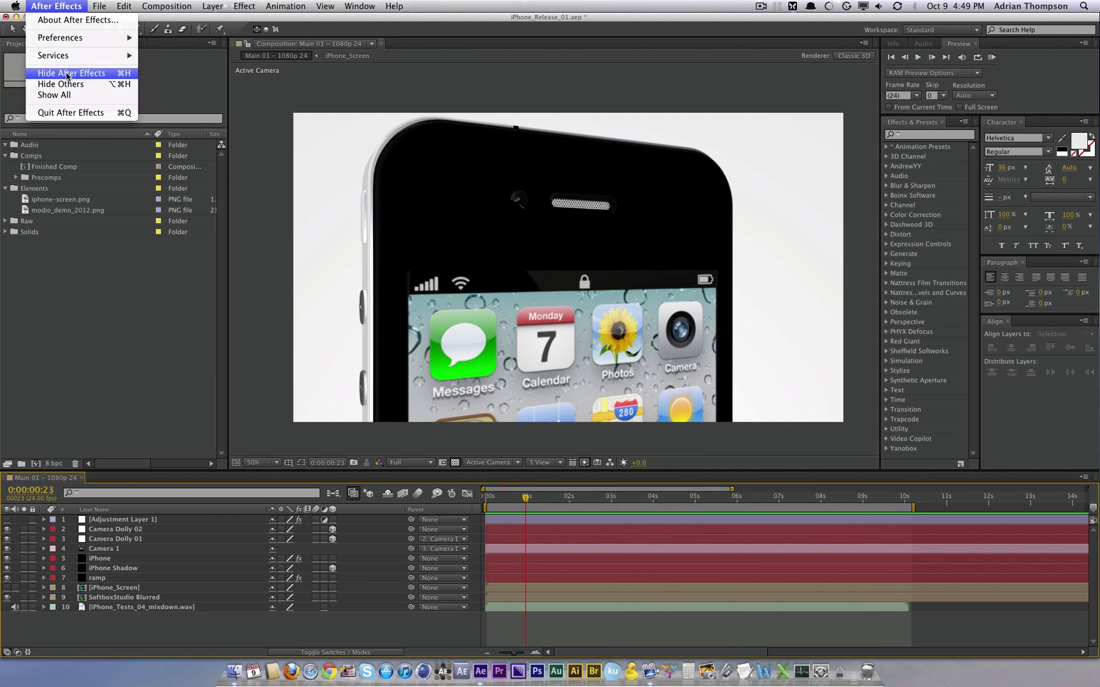
pyautogui.click(66, 74)
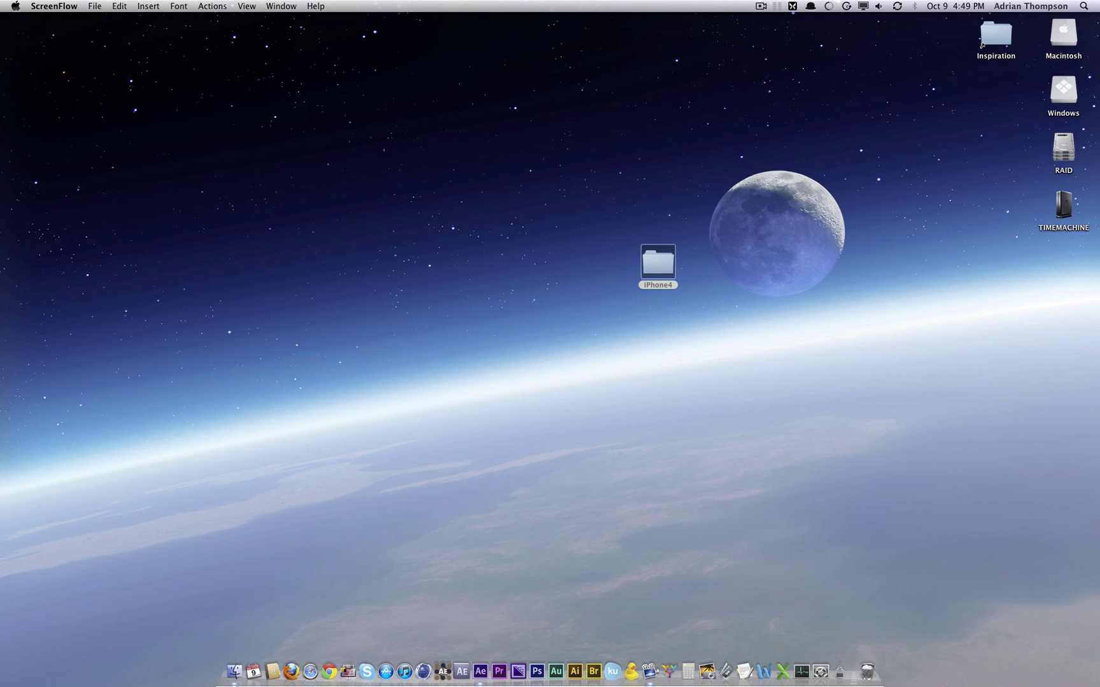
pyautogui.click(901, 417)
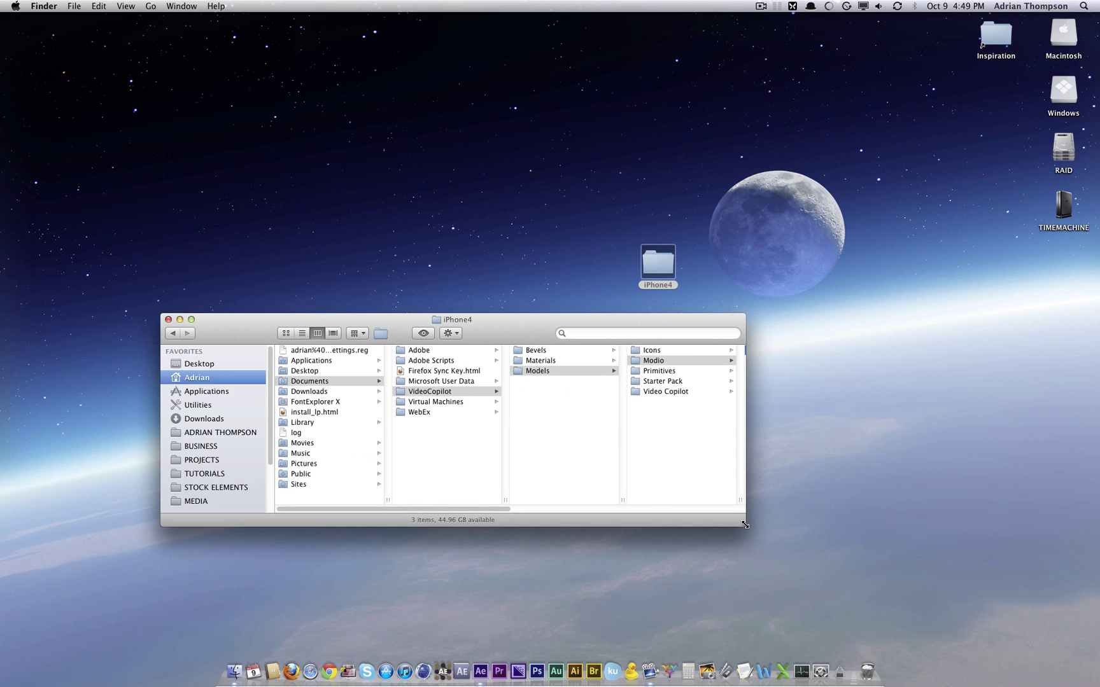
pyautogui.moveTo(743, 524); pyautogui.dragTo(841, 527)
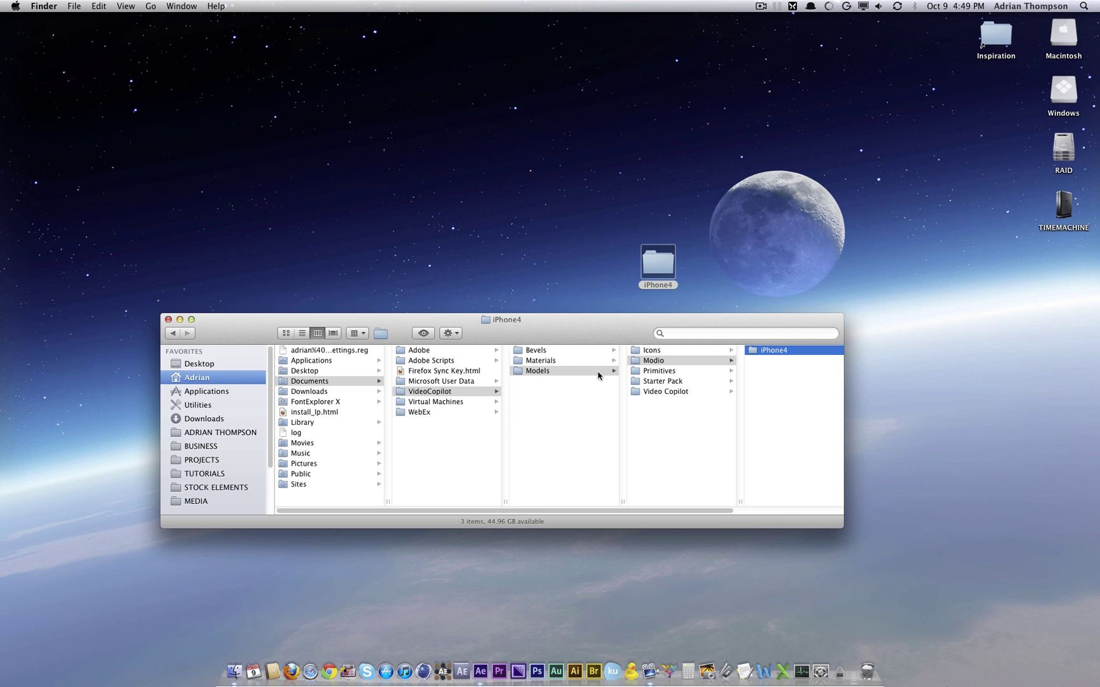
pyautogui.click(671, 424)
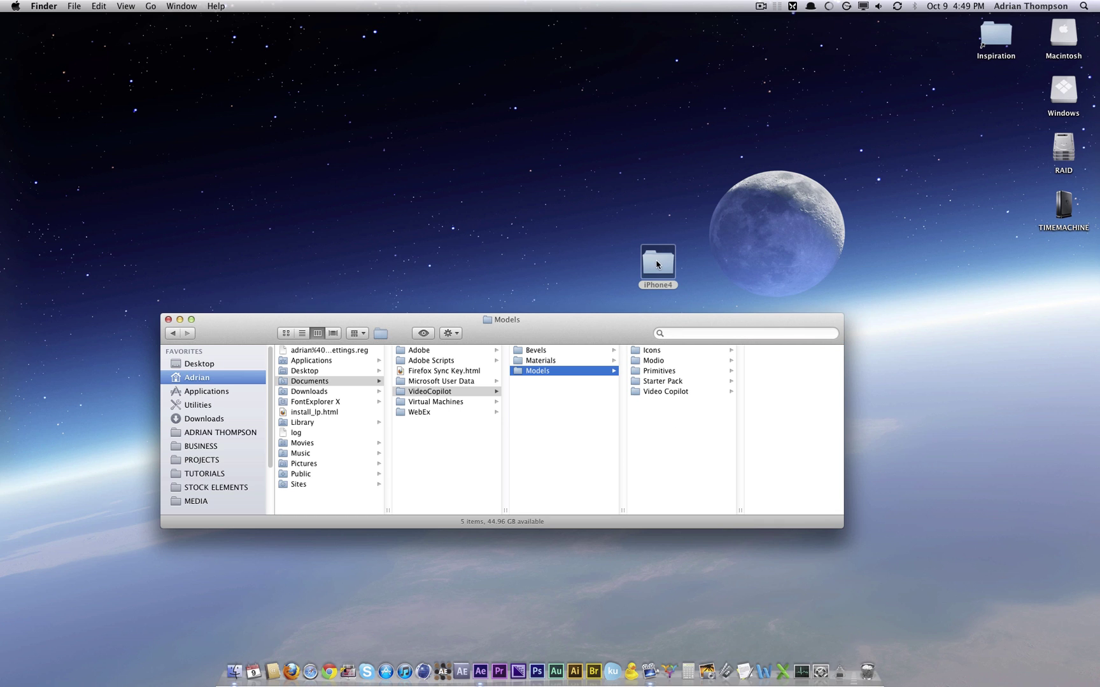
pyautogui.moveTo(656, 264); pyautogui.dragTo(689, 274)
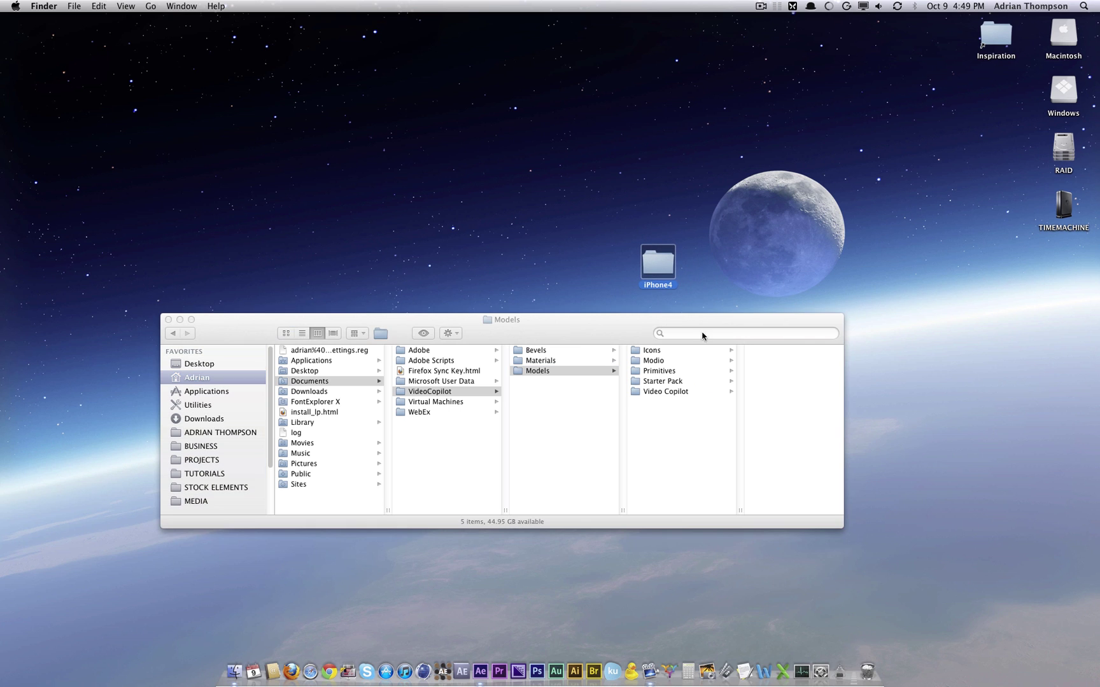
pyautogui.click(691, 434)
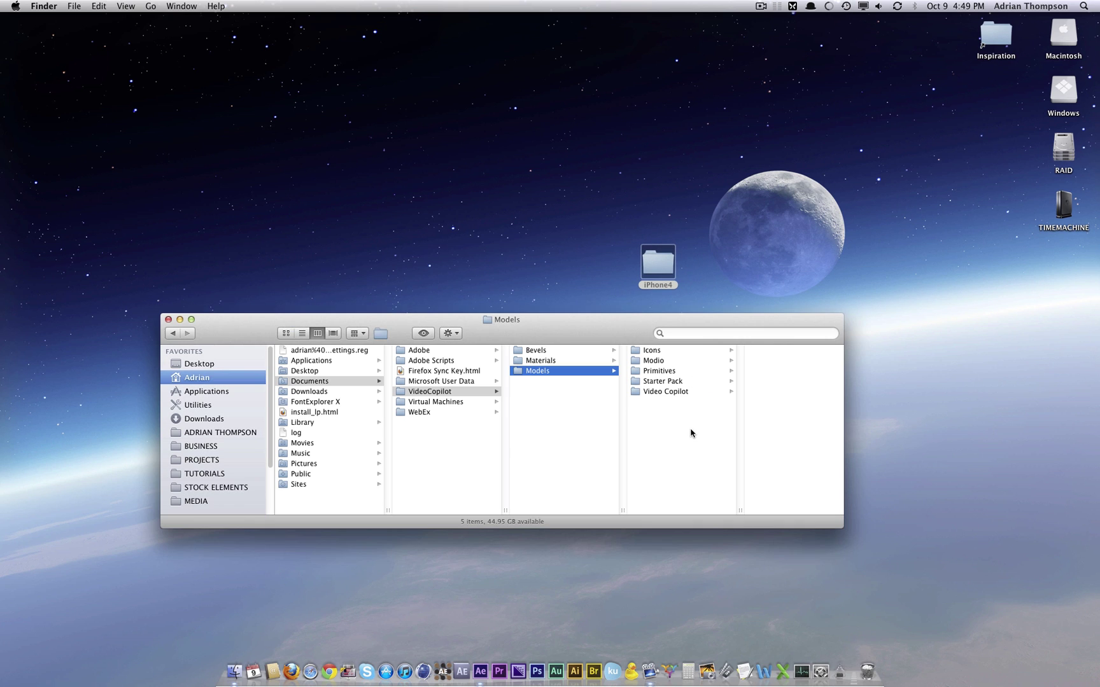
# Step: Copy iphone-screen.png from the iPhone4 tex folder to the desktop and close the folder window
pyautogui.doubleClick(662, 265)
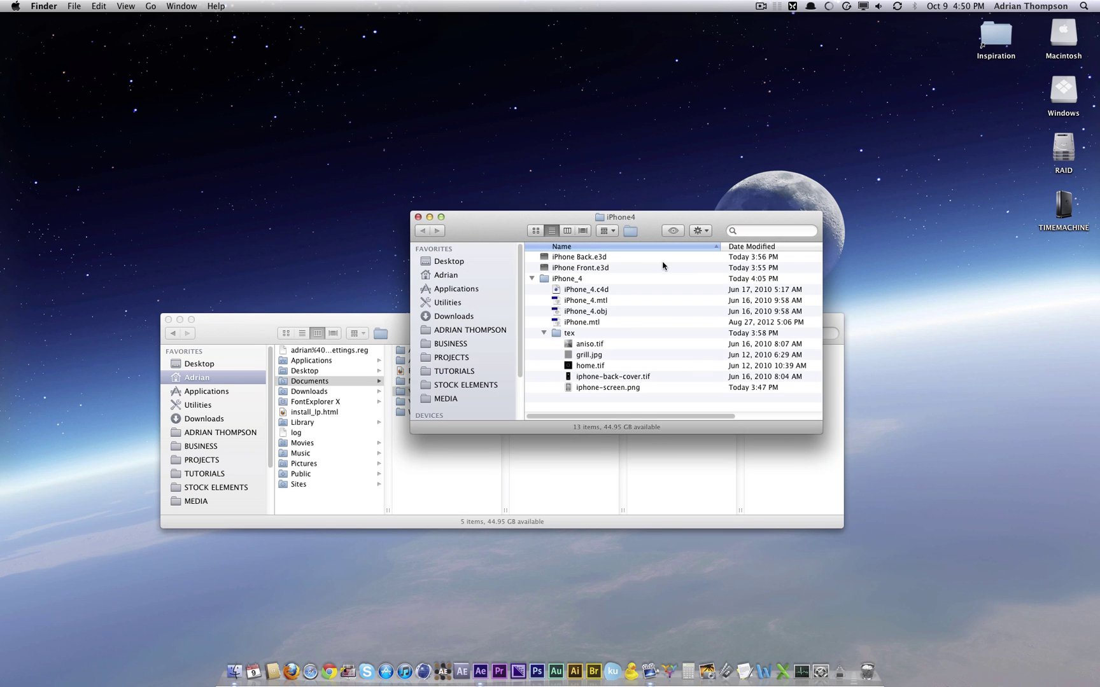
pyautogui.click(604, 388)
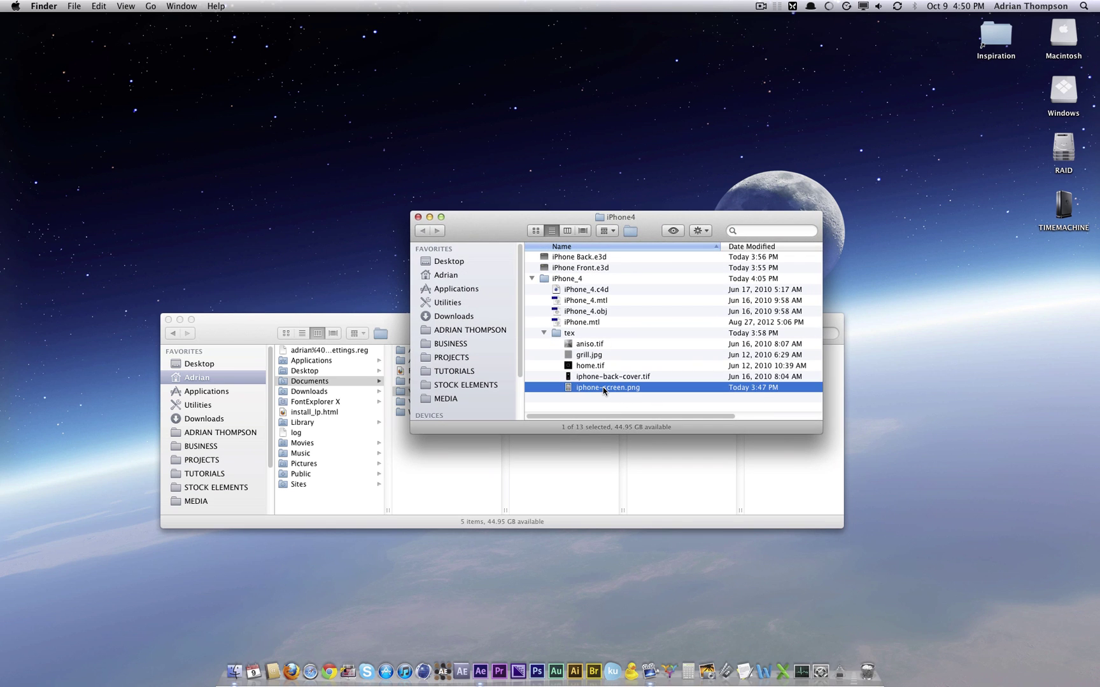
pyautogui.moveTo(654, 221); pyautogui.dragTo(447, 141)
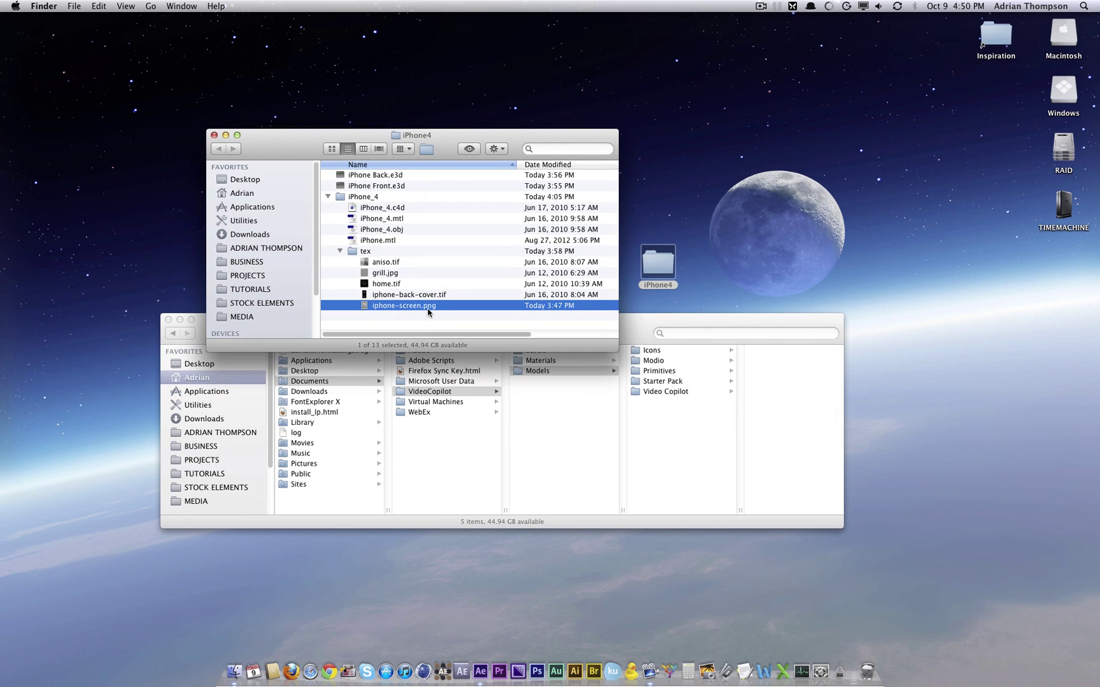
pyautogui.moveTo(446, 305); pyautogui.dragTo(1053, 294)
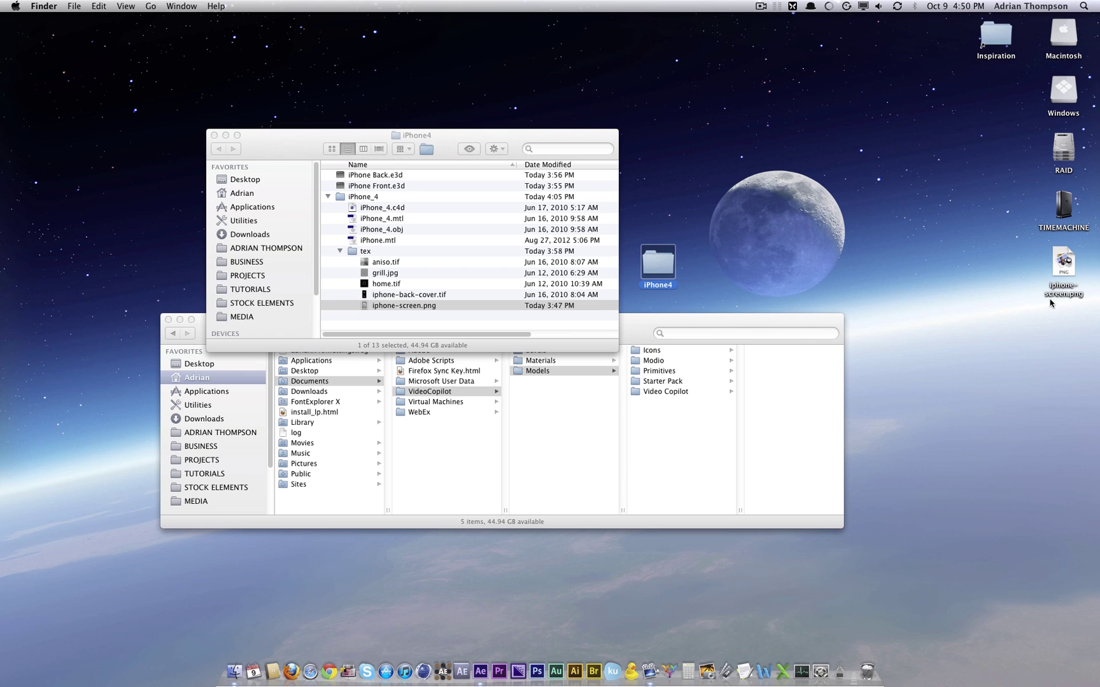
pyautogui.click(214, 135)
pyautogui.moveTo(658, 273); pyautogui.dragTo(725, 218)
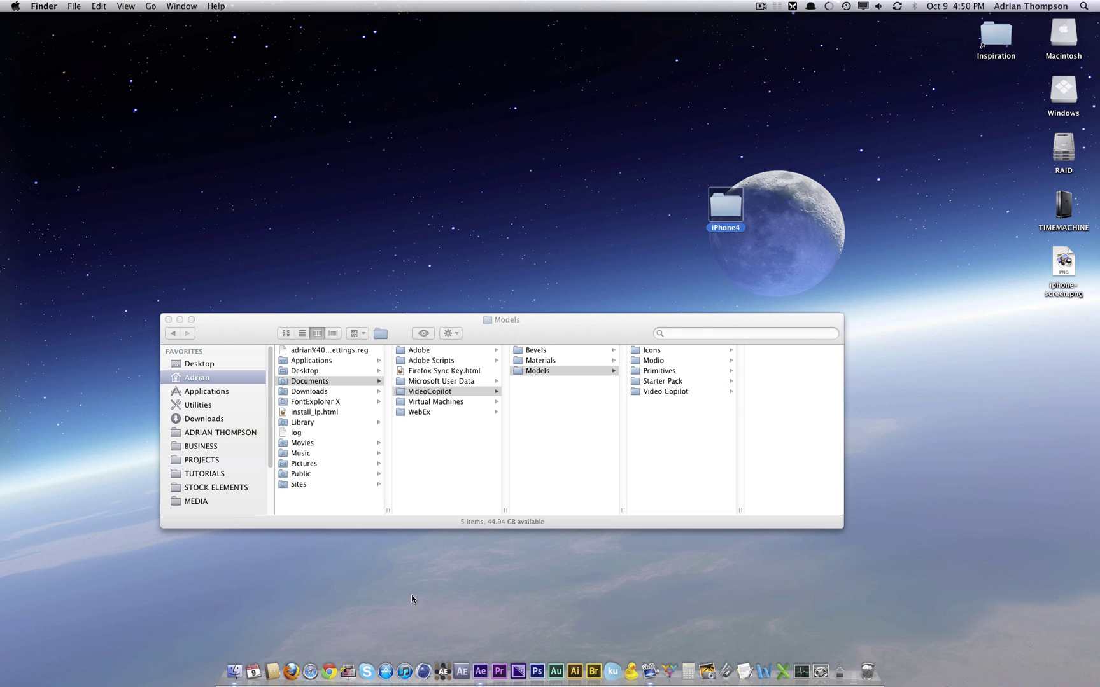
# Step: Create a new composition, Comp 1, with the default settings
pyautogui.click(480, 671)
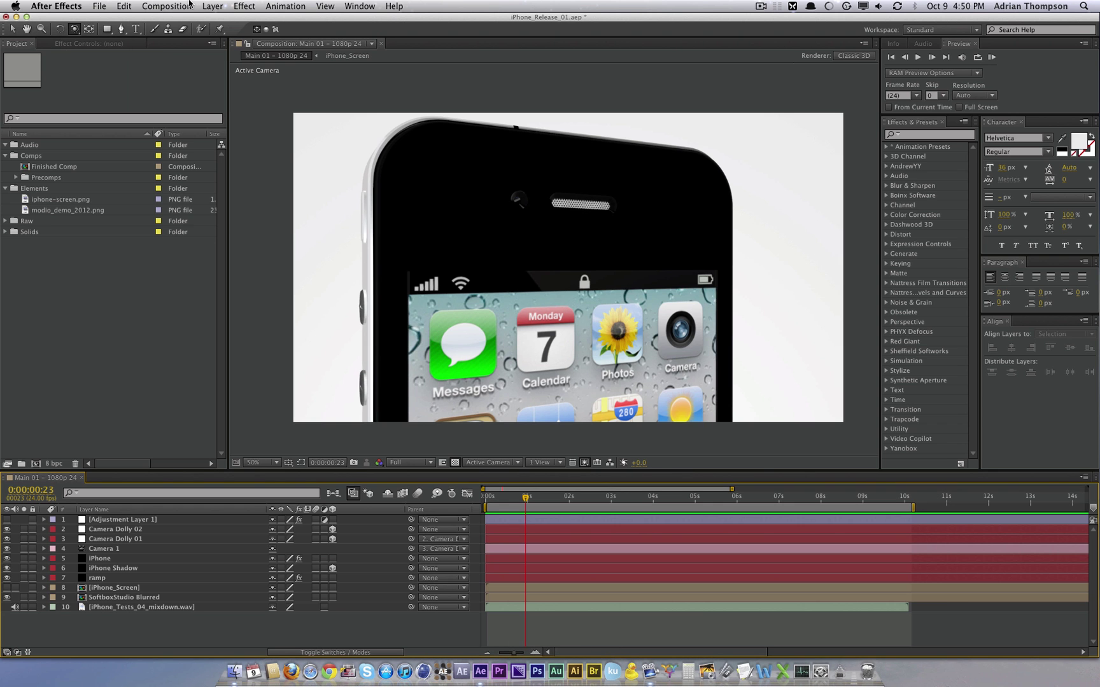
pyautogui.click(166, 6)
pyautogui.click(194, 21)
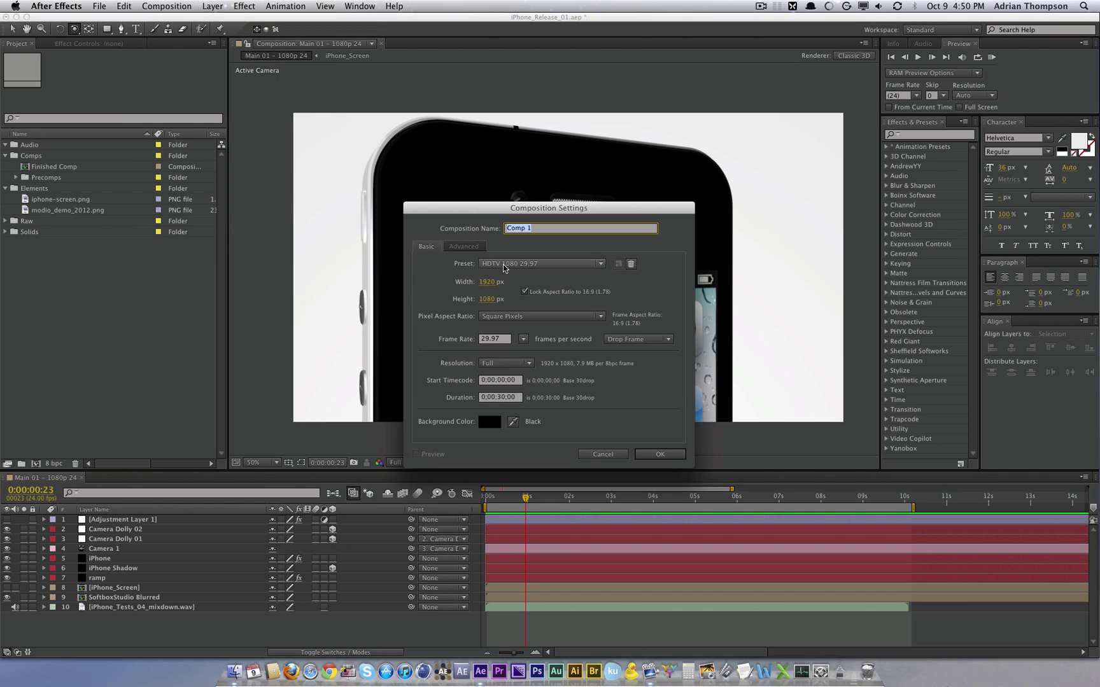
pyautogui.press('Return')
# Step: Add a 1920×1080 Lime Green solid and apply the Video Copilot Element effect to it
pyautogui.click(212, 6)
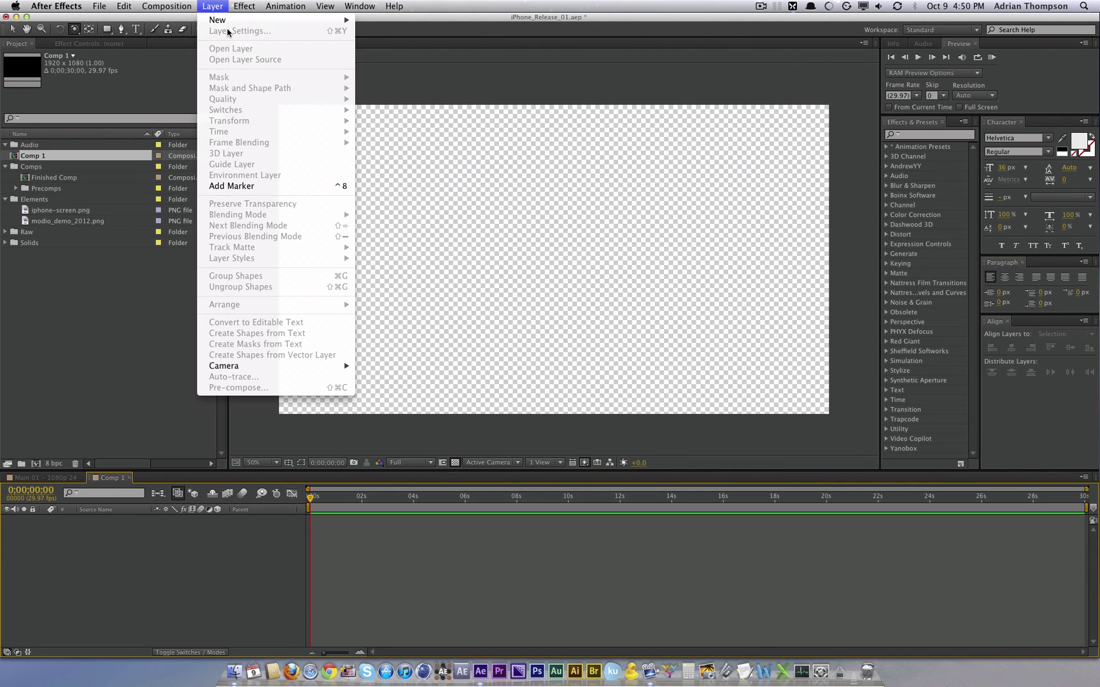
pyautogui.moveTo(230, 20)
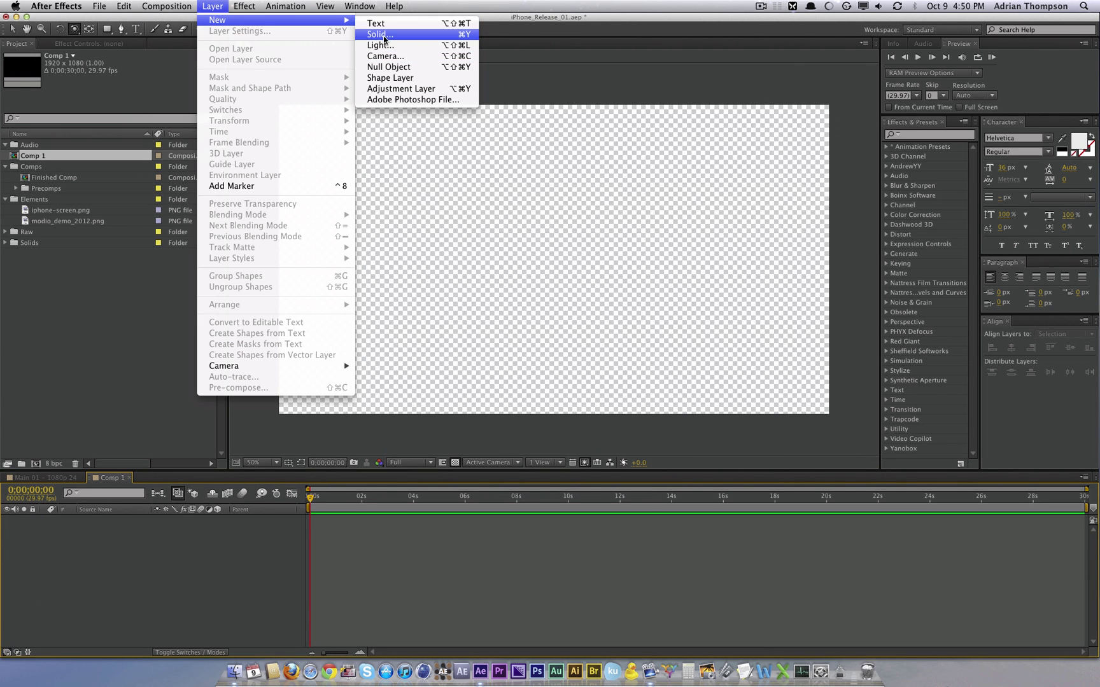
pyautogui.click(382, 36)
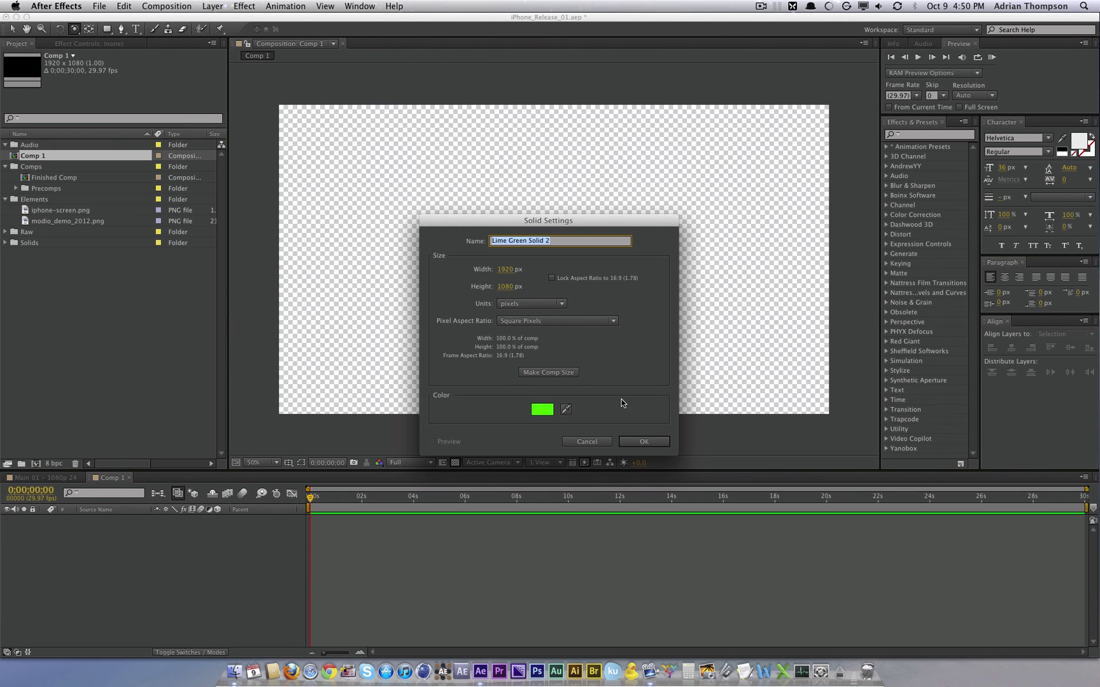
pyautogui.click(651, 441)
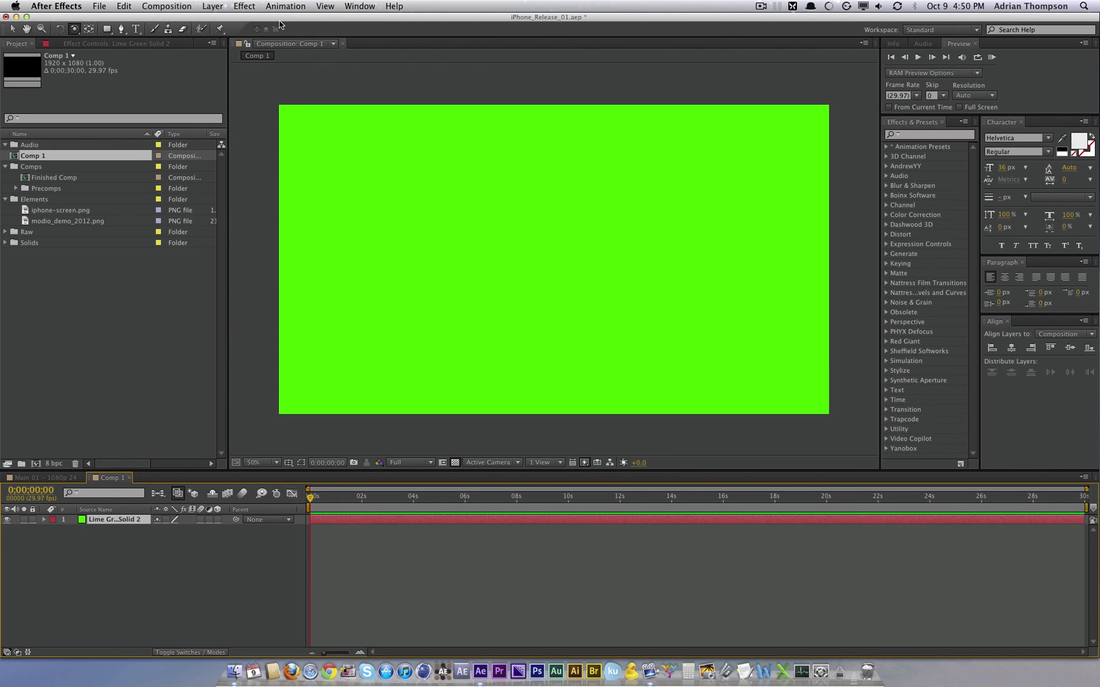
pyautogui.click(242, 5)
pyautogui.moveTo(307, 375)
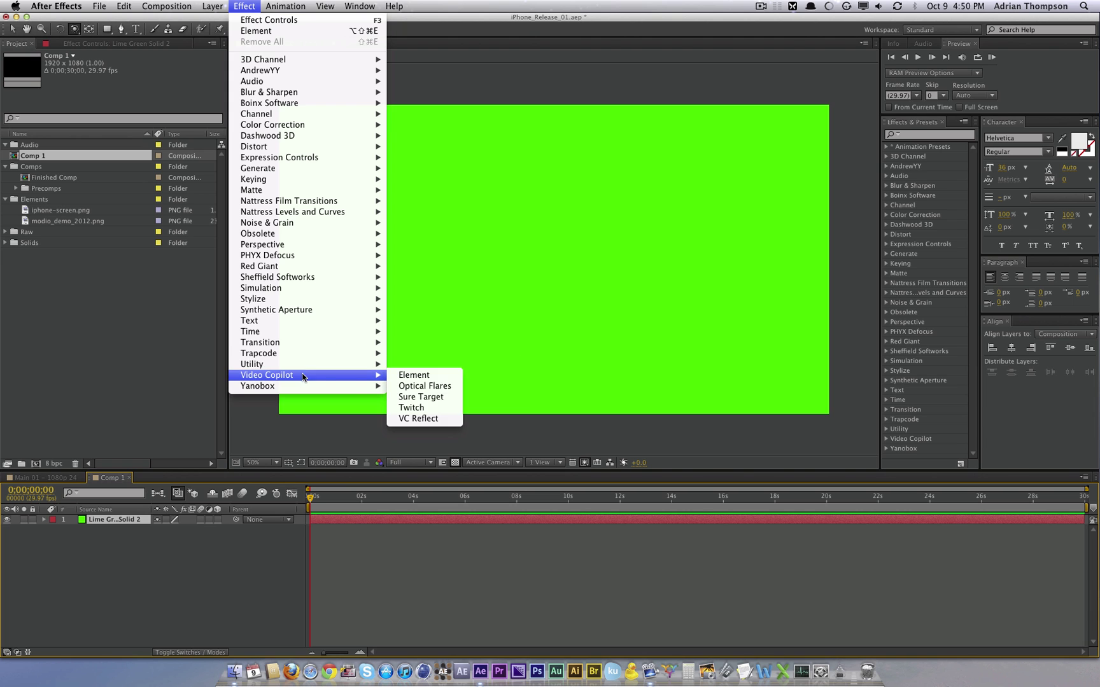
pyautogui.click(414, 375)
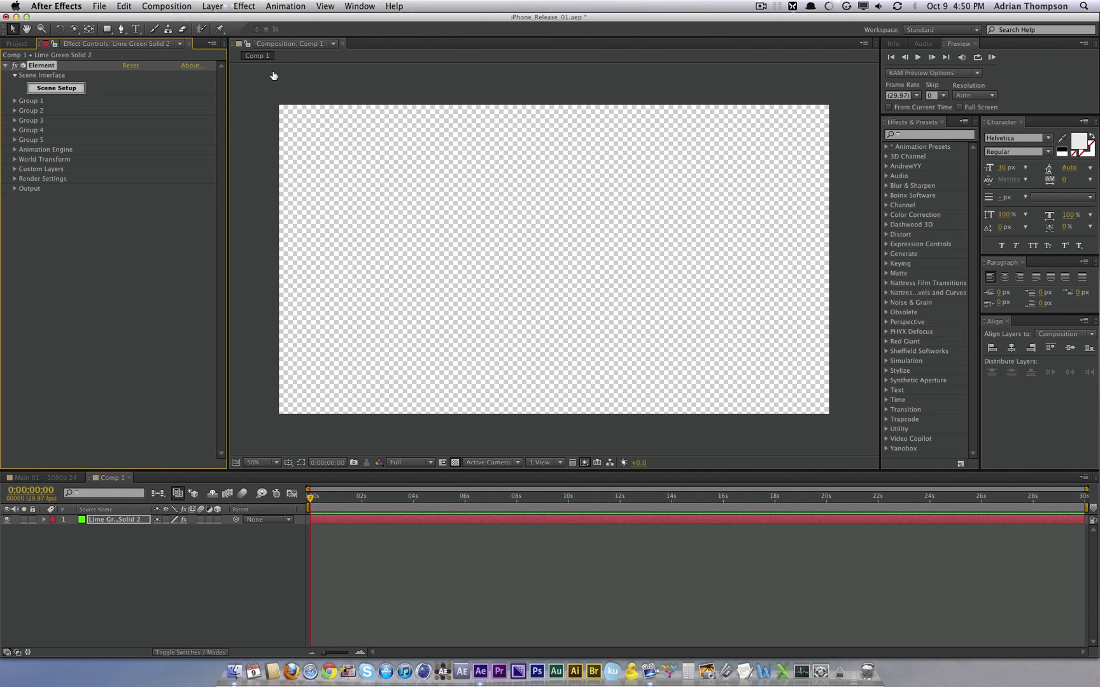
# Step: In Element's Scene Setup, load the iPhone Back model from Modio > iPhone4 and orbit the preview
pyautogui.click(80, 88)
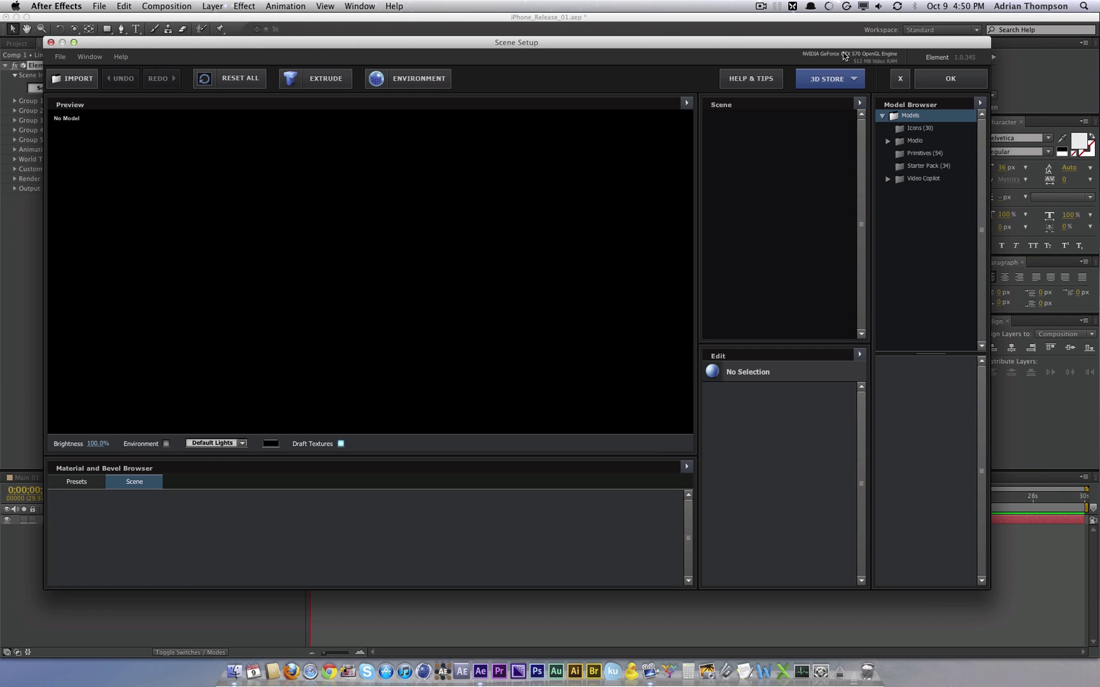
pyautogui.click(894, 164)
pyautogui.click(892, 163)
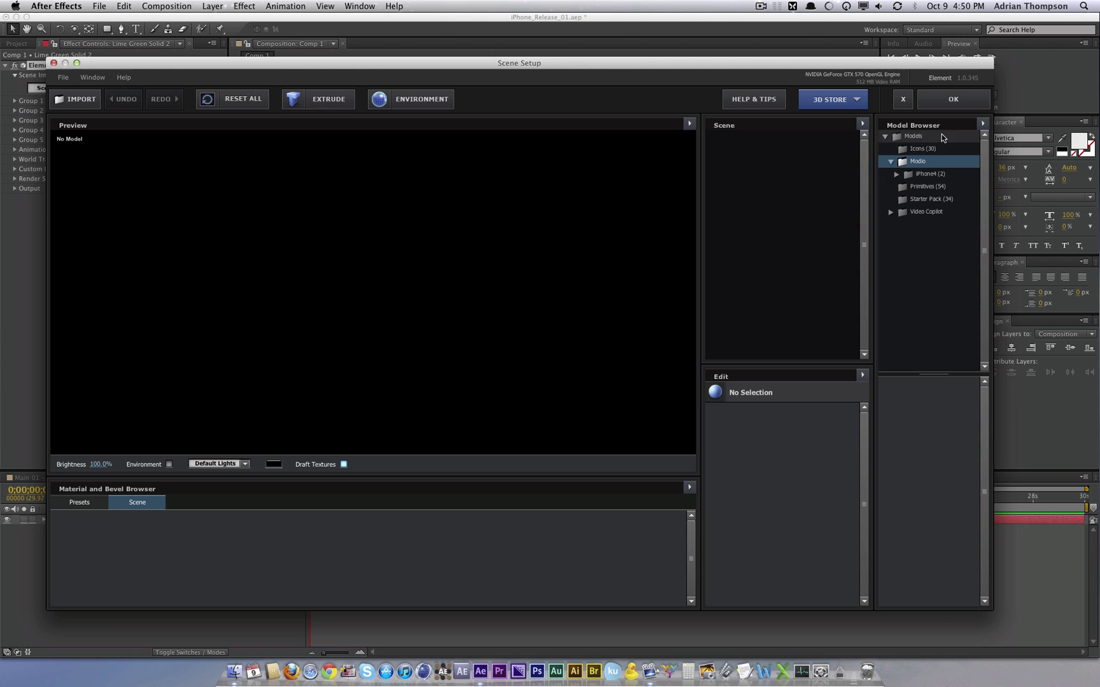
pyautogui.doubleClick(931, 175)
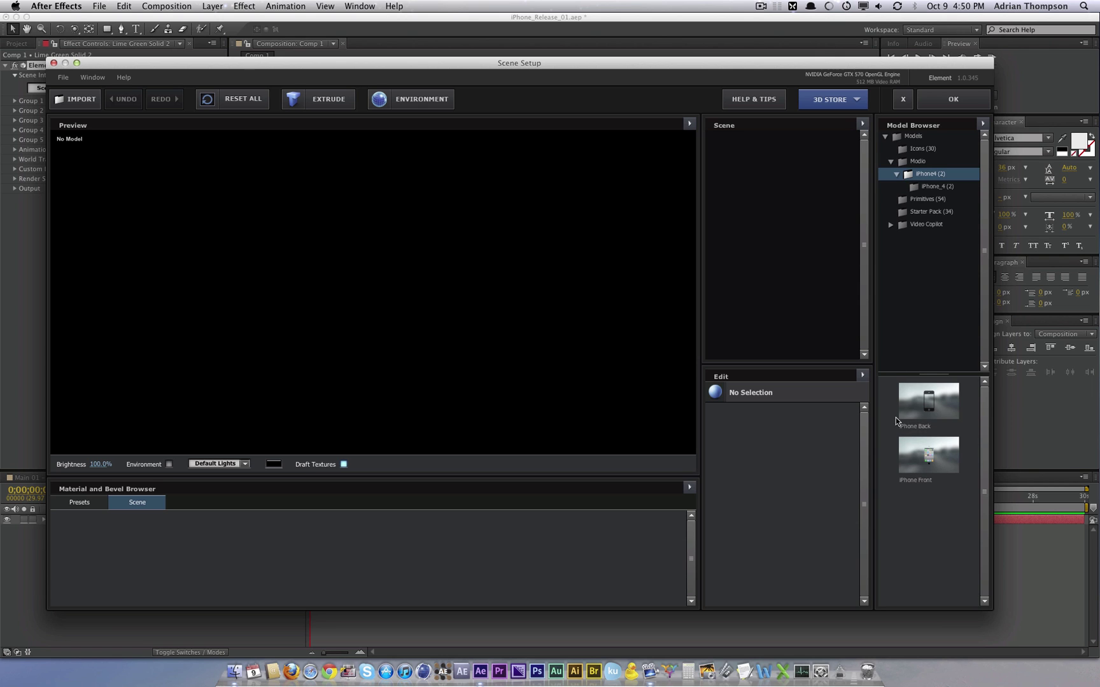
pyautogui.click(939, 398)
pyautogui.moveTo(516, 313); pyautogui.dragTo(346, 292)
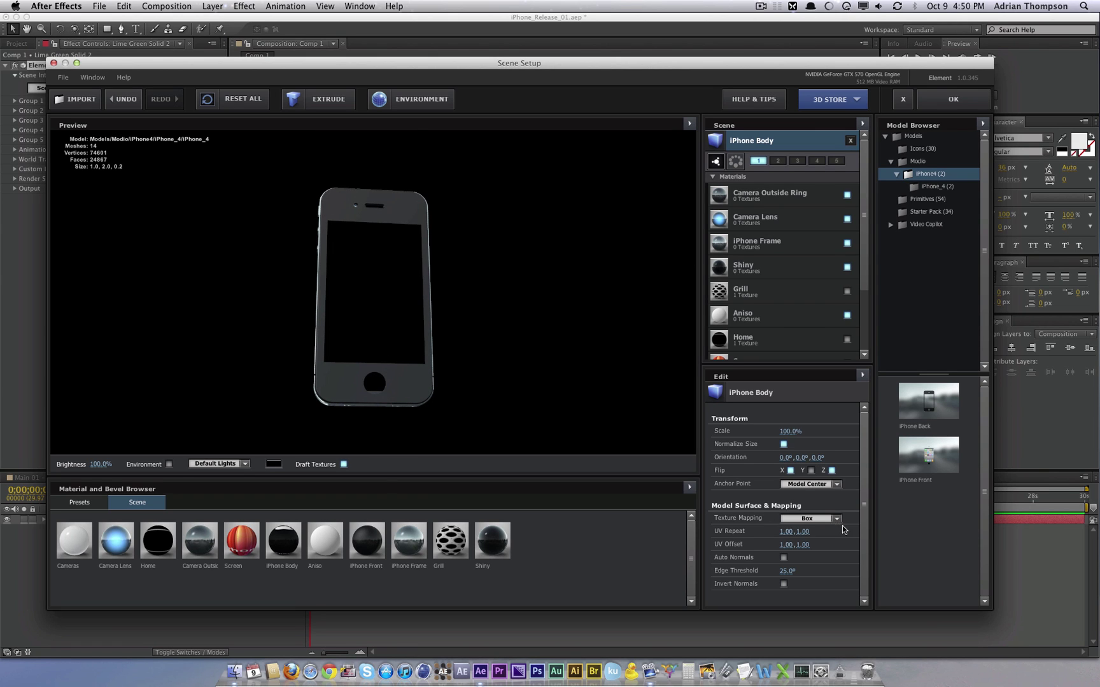
pyautogui.moveTo(273, 277); pyautogui.dragTo(361, 300)
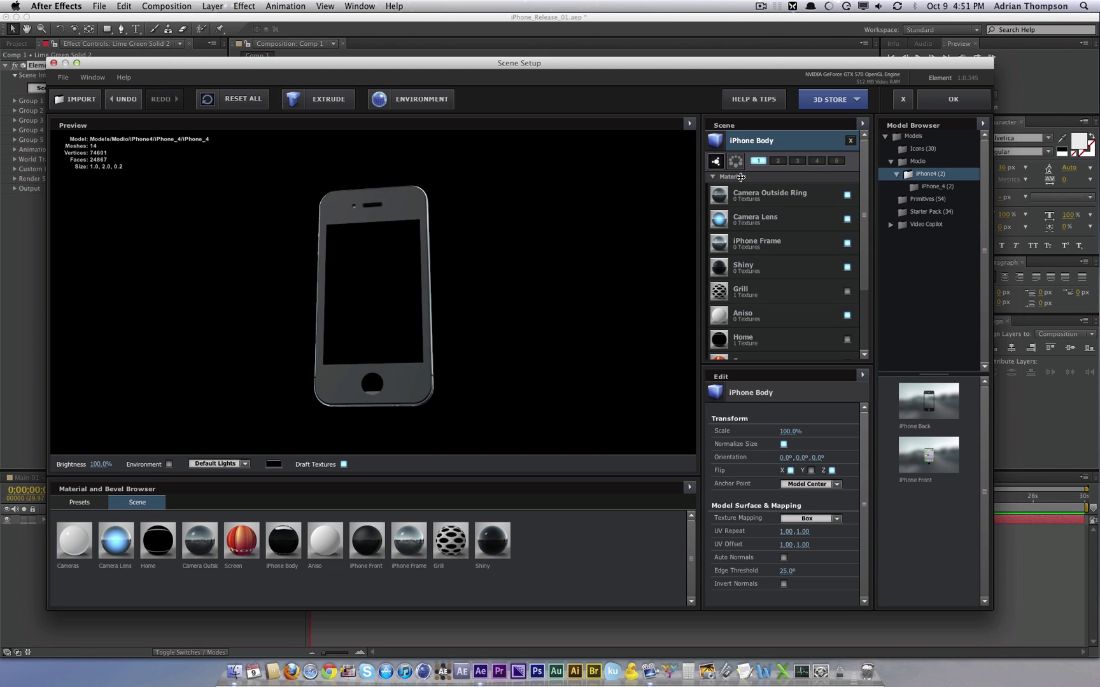
# Step: Add the iPhone Front model to the Element scene
pyautogui.click(713, 176)
pyautogui.click(941, 455)
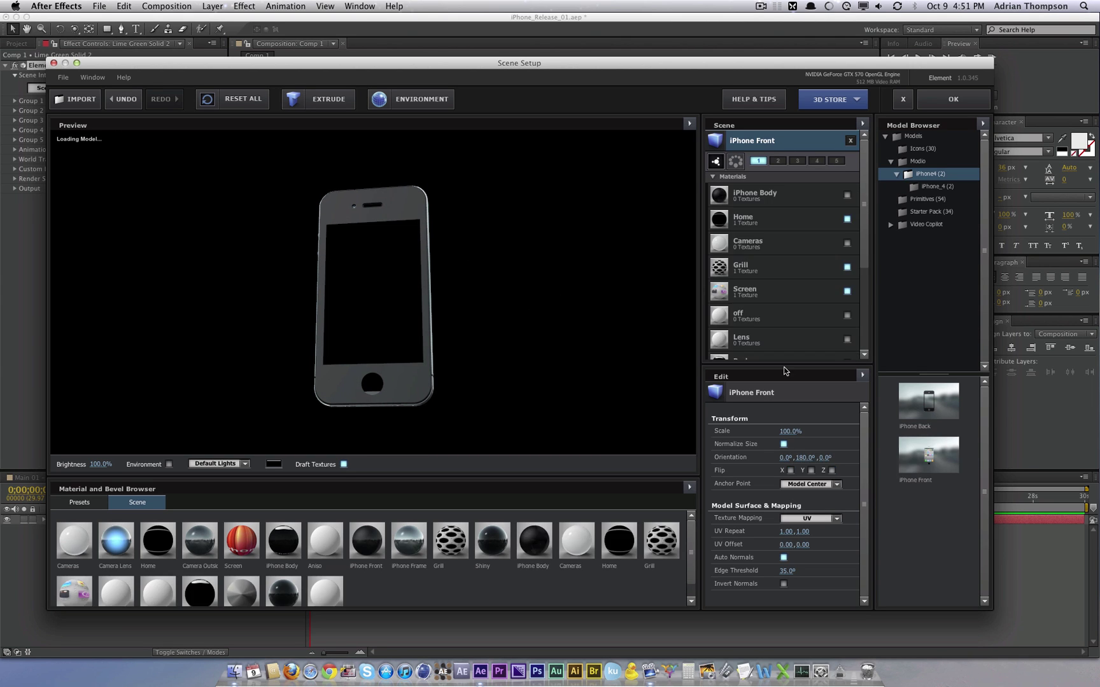
pyautogui.click(713, 176)
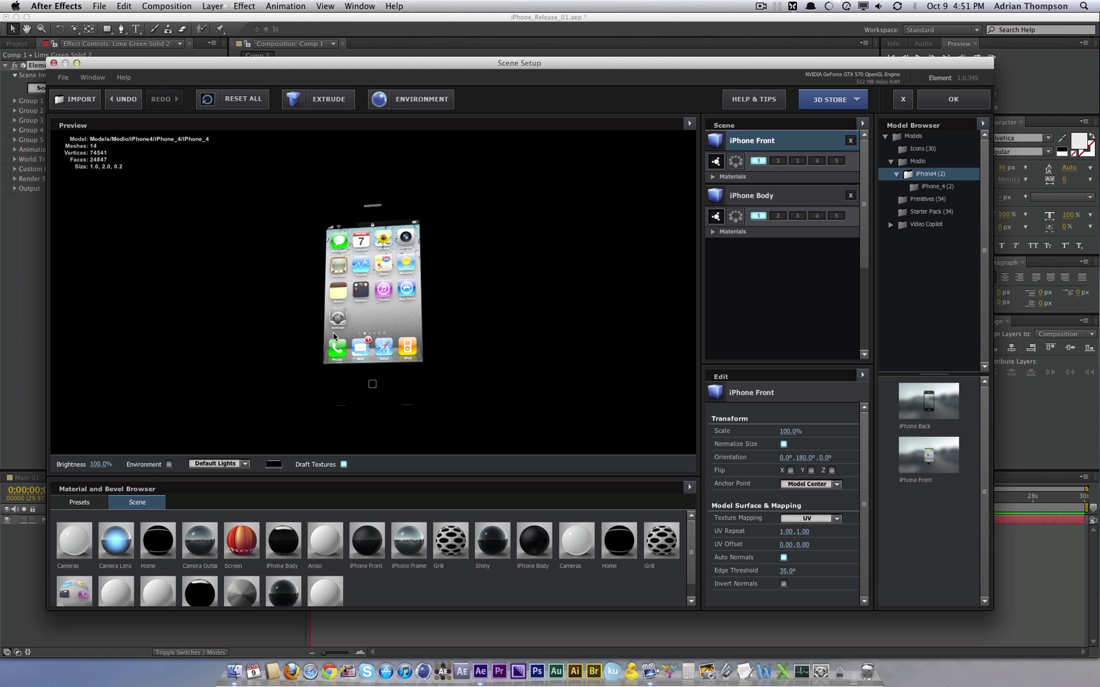
pyautogui.moveTo(338, 340)
pyautogui.mouseDown()
pyautogui.moveTo(386, 306)
pyautogui.moveTo(547, 348)
pyautogui.moveTo(331, 333)
pyautogui.mouseUp()
# Step: Move iPhone Body from group 1 to group 2 and close Scene Setup with OK
pyautogui.click(802, 200)
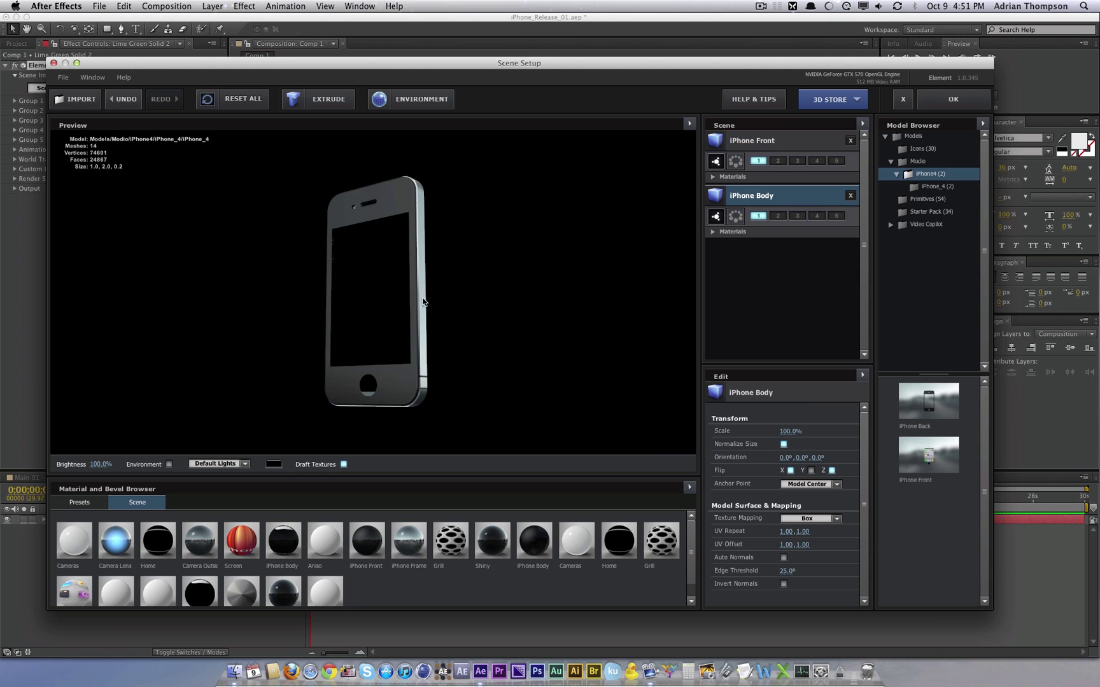
pyautogui.moveTo(436, 301)
pyautogui.mouseDown()
pyautogui.moveTo(462, 302)
pyautogui.moveTo(435, 302)
pyautogui.mouseUp()
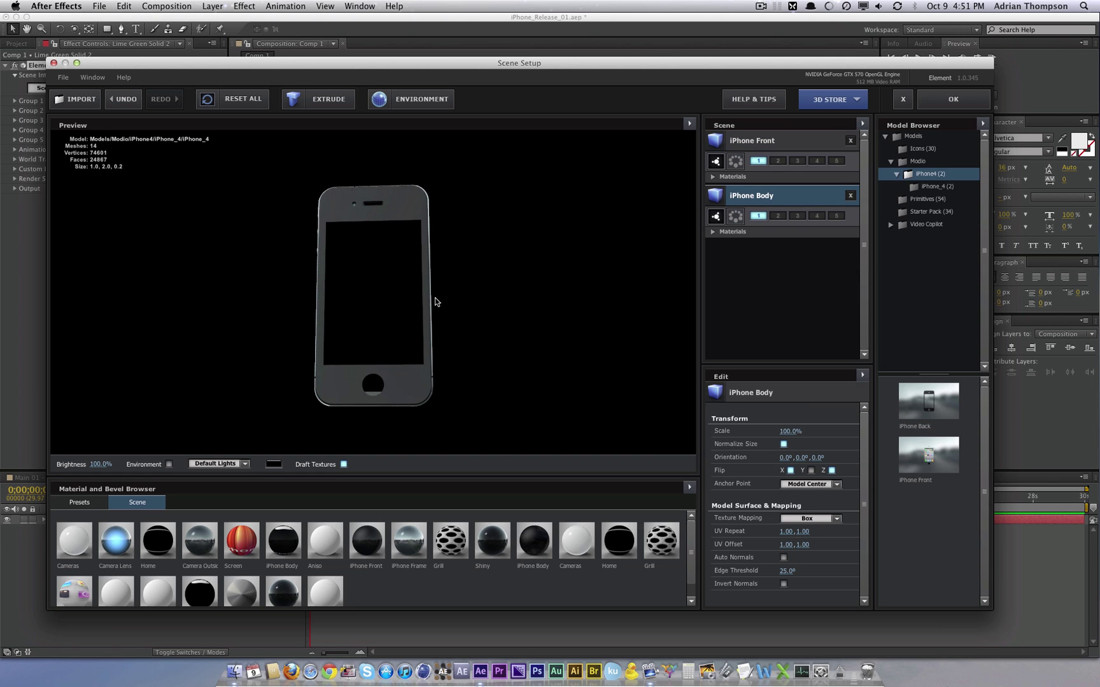
pyautogui.click(759, 217)
pyautogui.click(778, 216)
pyautogui.click(953, 98)
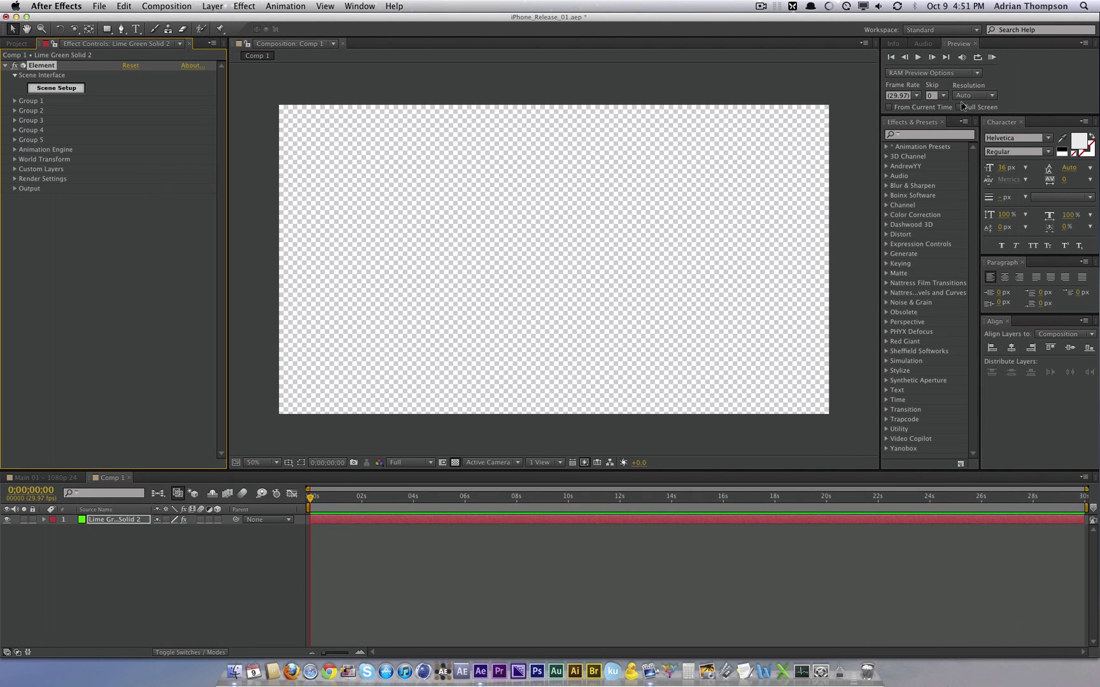
# Step: Add a new Camera 1 layer to Comp 1 with the default camera settings
pyautogui.click(704, 439)
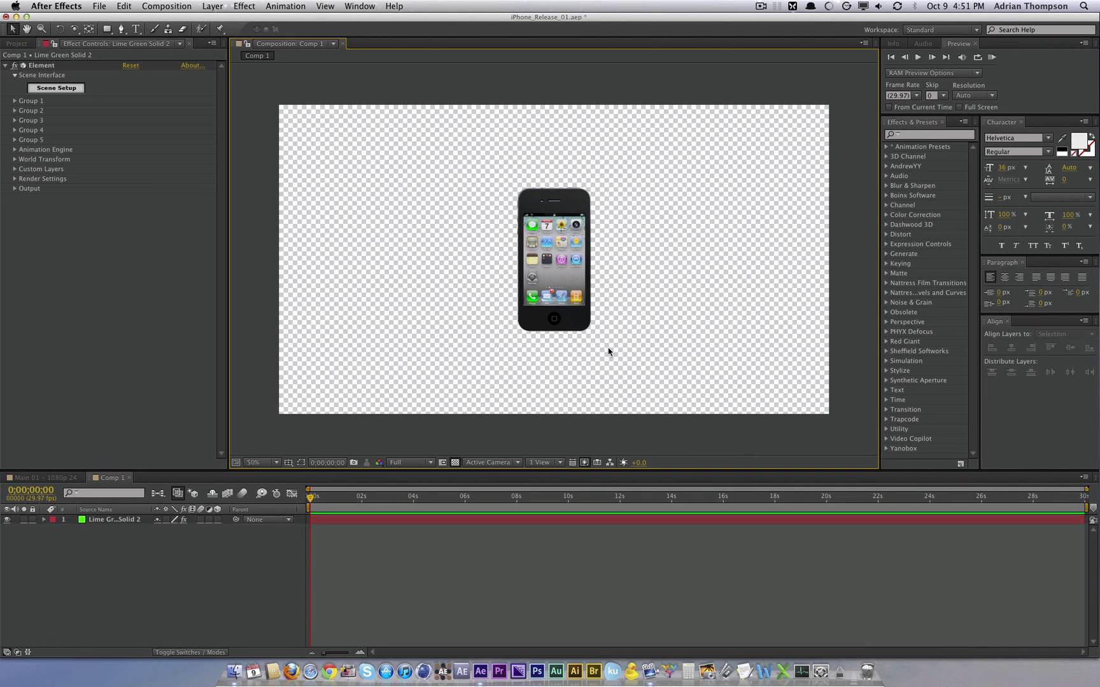
pyautogui.click(210, 6)
pyautogui.moveTo(220, 19)
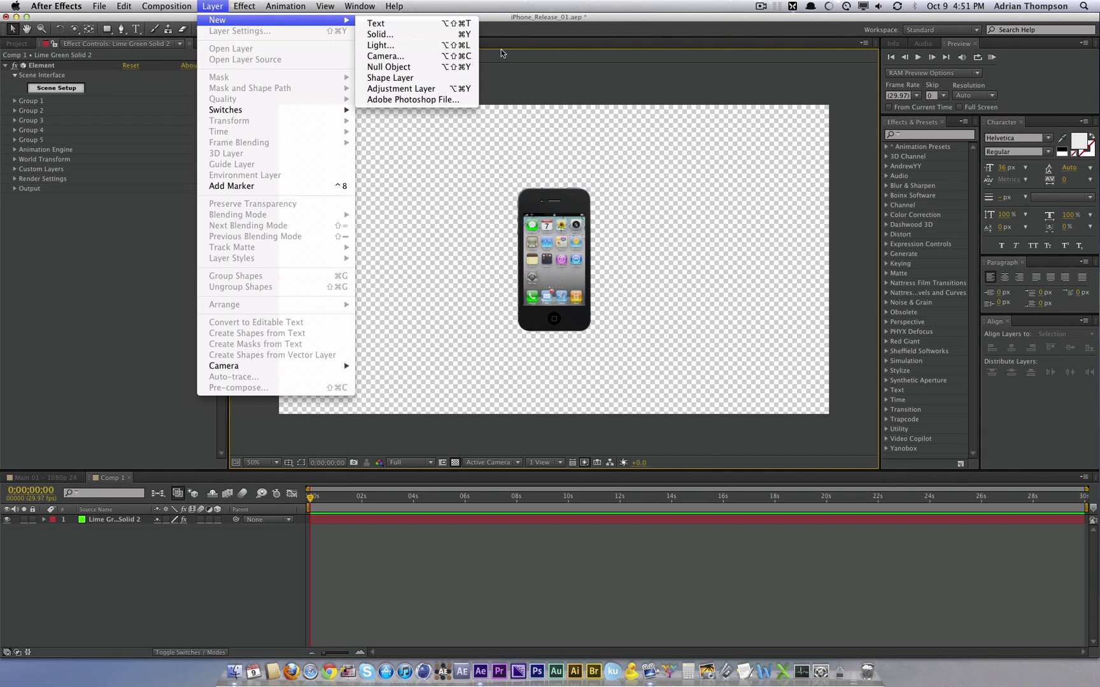
pyautogui.click(418, 58)
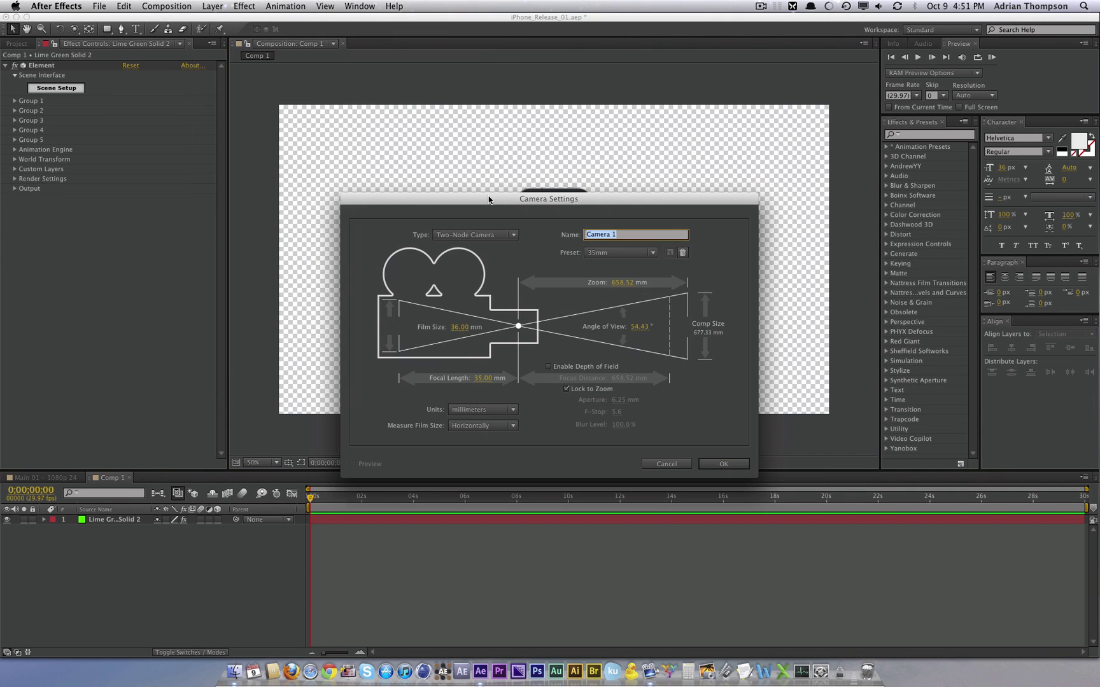
pyautogui.click(723, 464)
# Step: Dolly the camera in so the iPhone fills more of the frame
pyautogui.press('c')
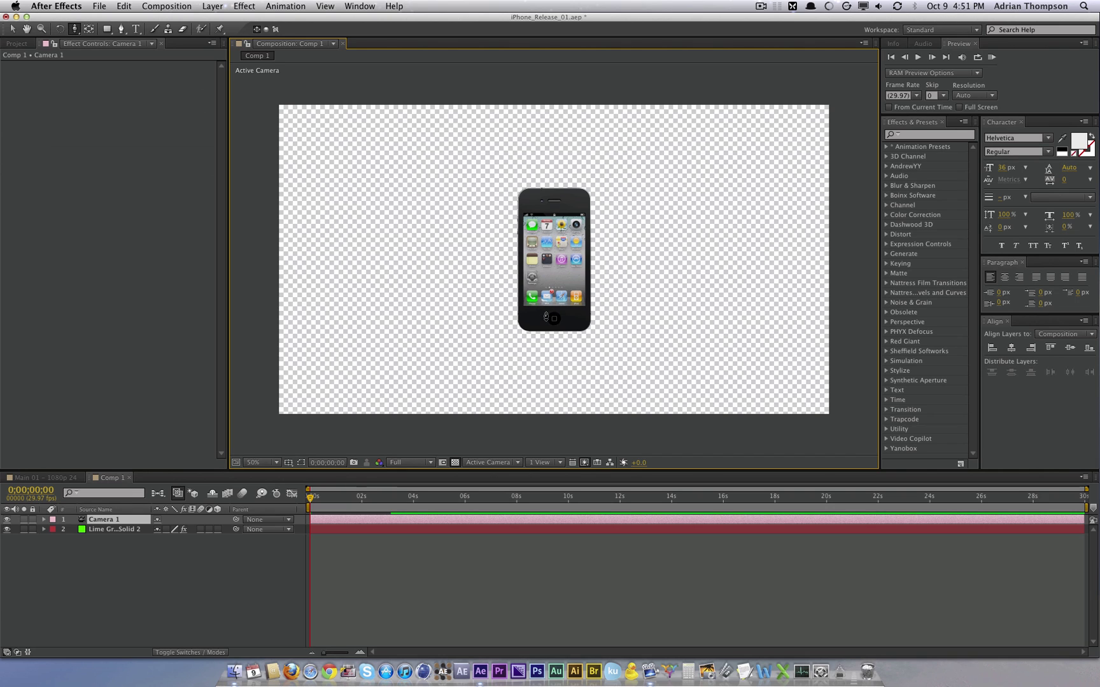
pyautogui.moveTo(545, 317); pyautogui.dragTo(565, 377)
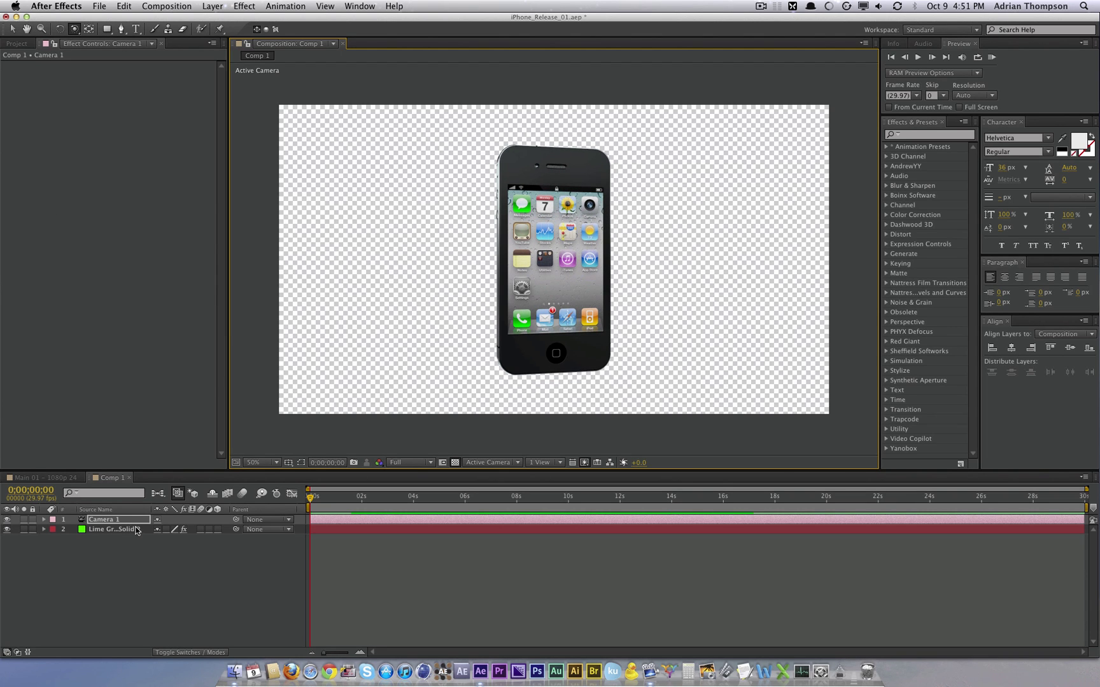
pyautogui.click(146, 545)
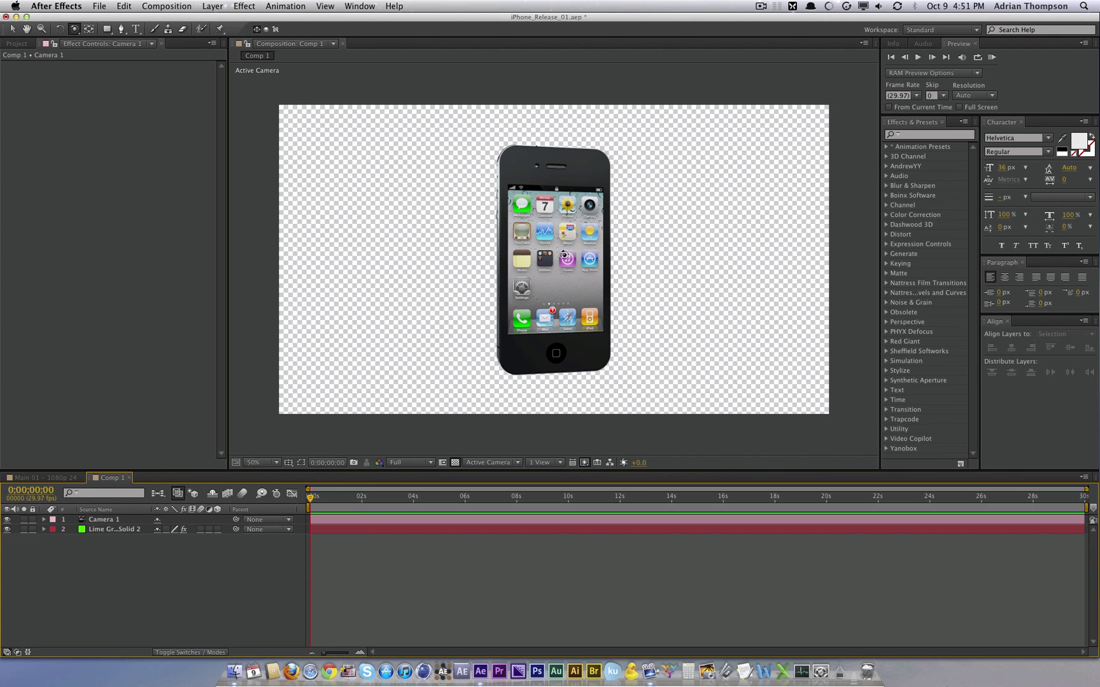
pyautogui.press('v')
# Step: Create an iphone-screen comp from iphone-screen.png and add modio_demo_2012.png above it at 112% scale
pyautogui.click(17, 43)
pyautogui.click(74, 211)
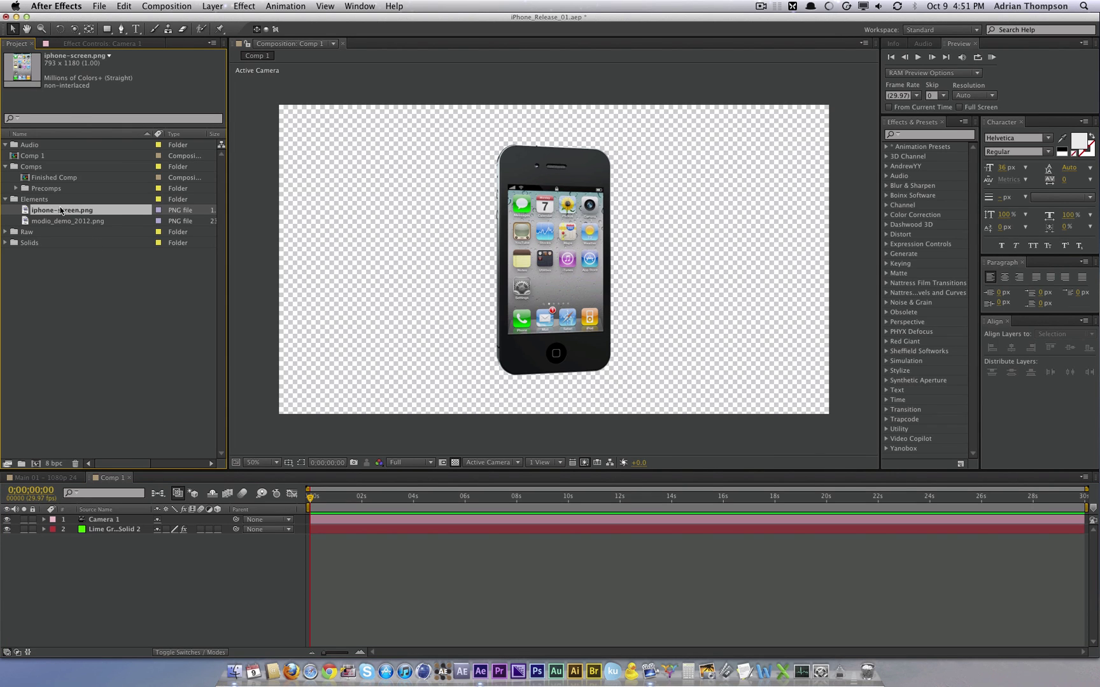
pyautogui.moveTo(61, 210); pyautogui.dragTo(36, 465)
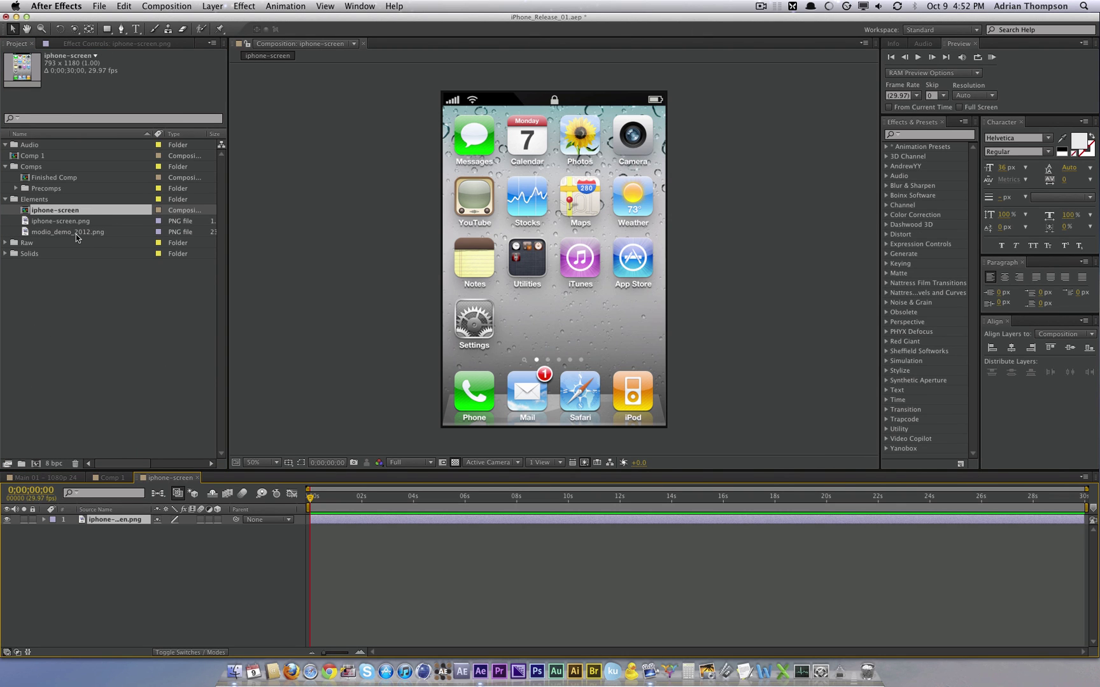
pyautogui.moveTo(45, 230); pyautogui.dragTo(183, 529)
pyautogui.press('s')
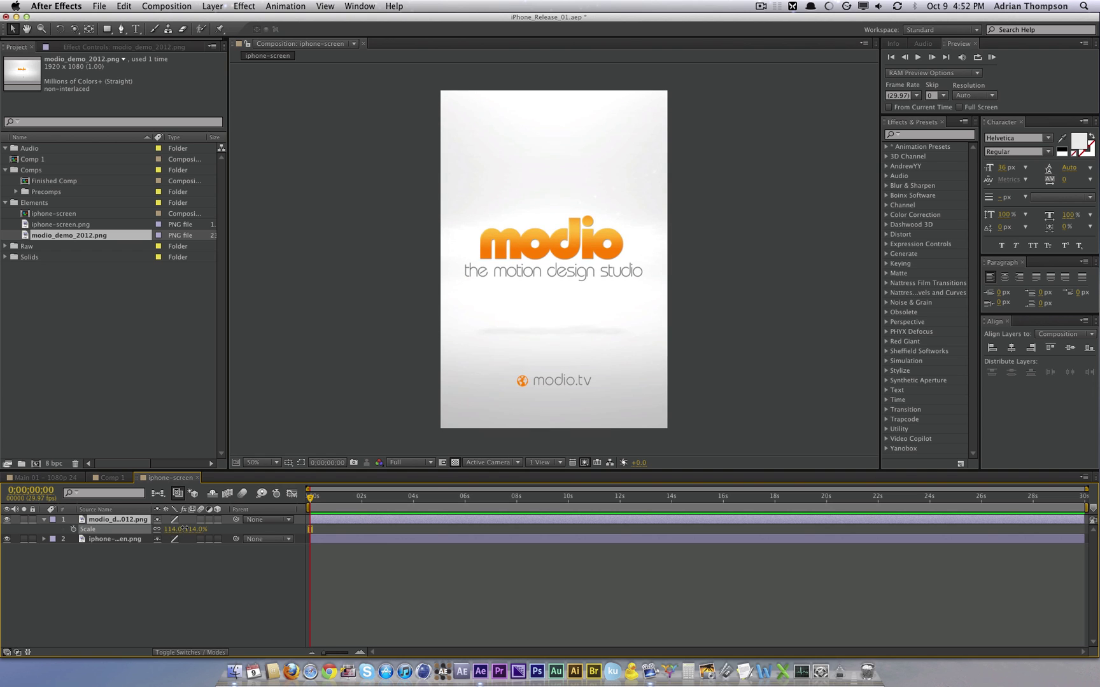
# Step: Expand Element's Custom Layers > Custom Texture Maps settings on the Lime Green Solid 2 layer
pyautogui.click(115, 477)
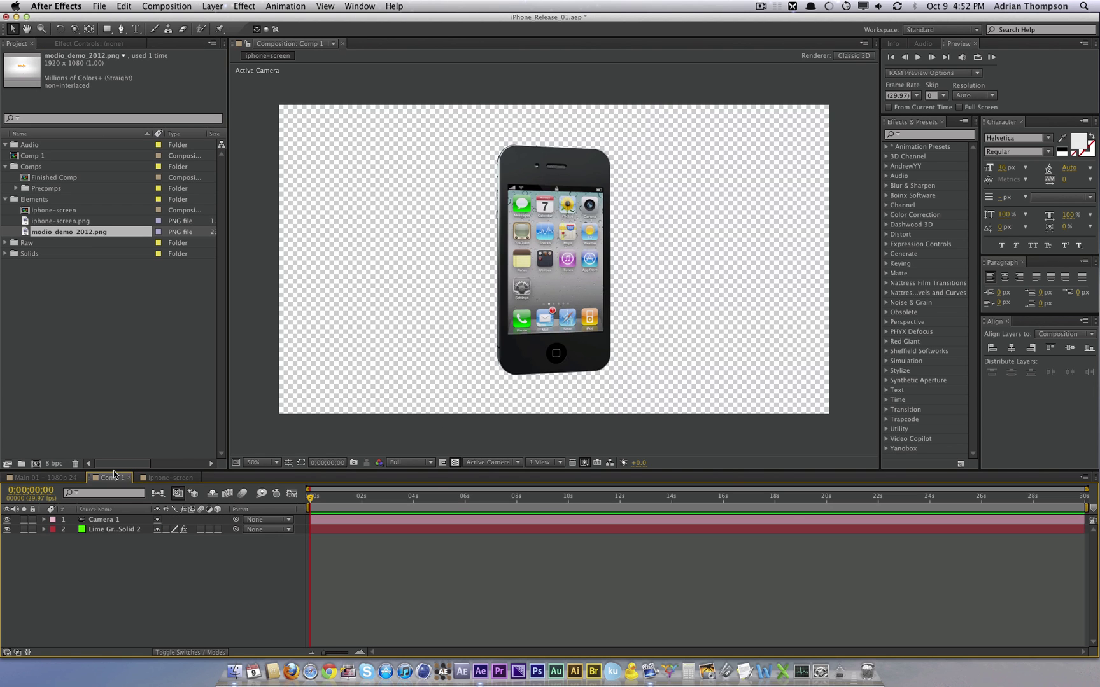
pyautogui.click(111, 530)
pyautogui.click(102, 43)
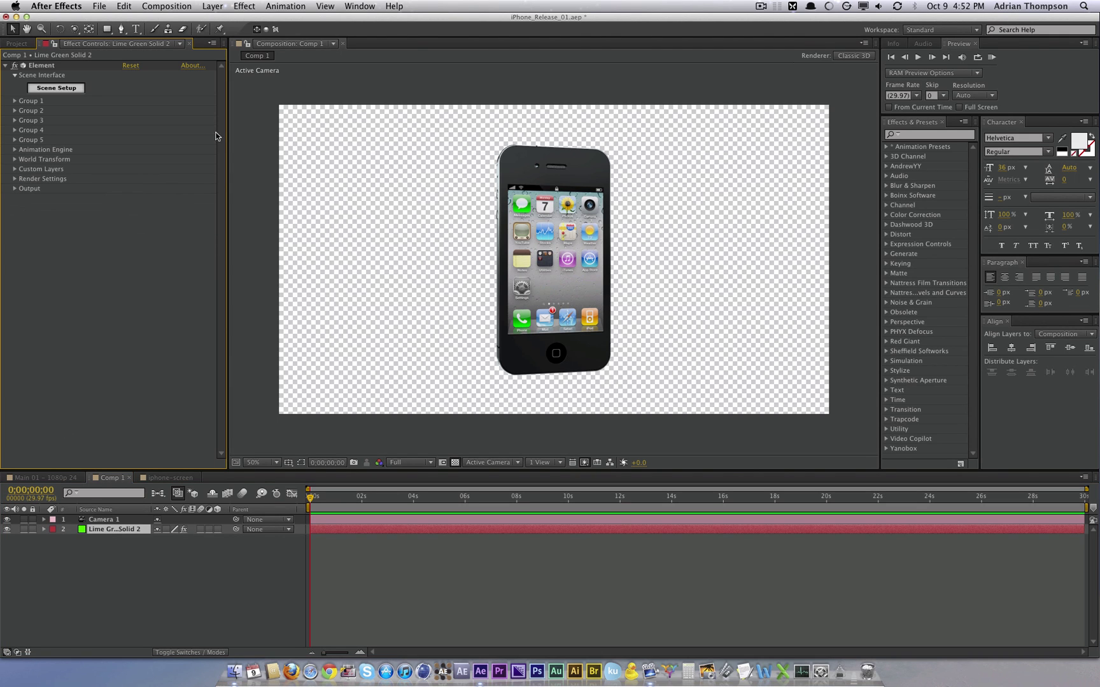
pyautogui.click(15, 169)
pyautogui.click(25, 189)
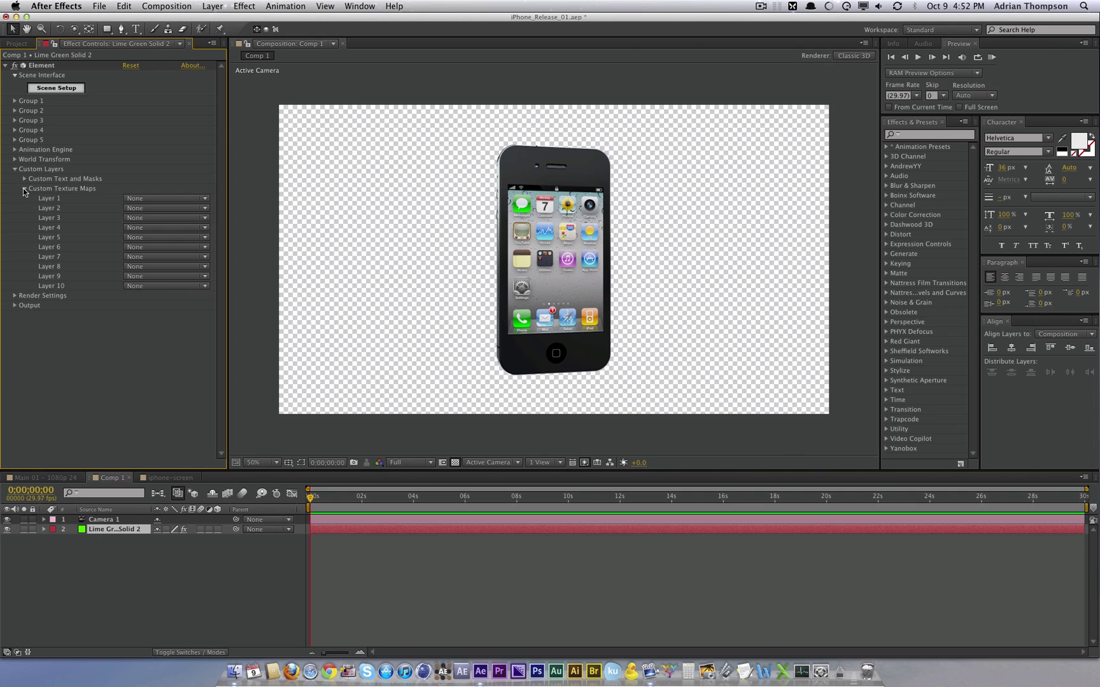
pyautogui.click(156, 199)
pyautogui.click(83, 410)
# Step: Add the iphone-screen comp to Comp 1 hidden, and set it as Custom Texture Map Layer 1
pyautogui.click(17, 44)
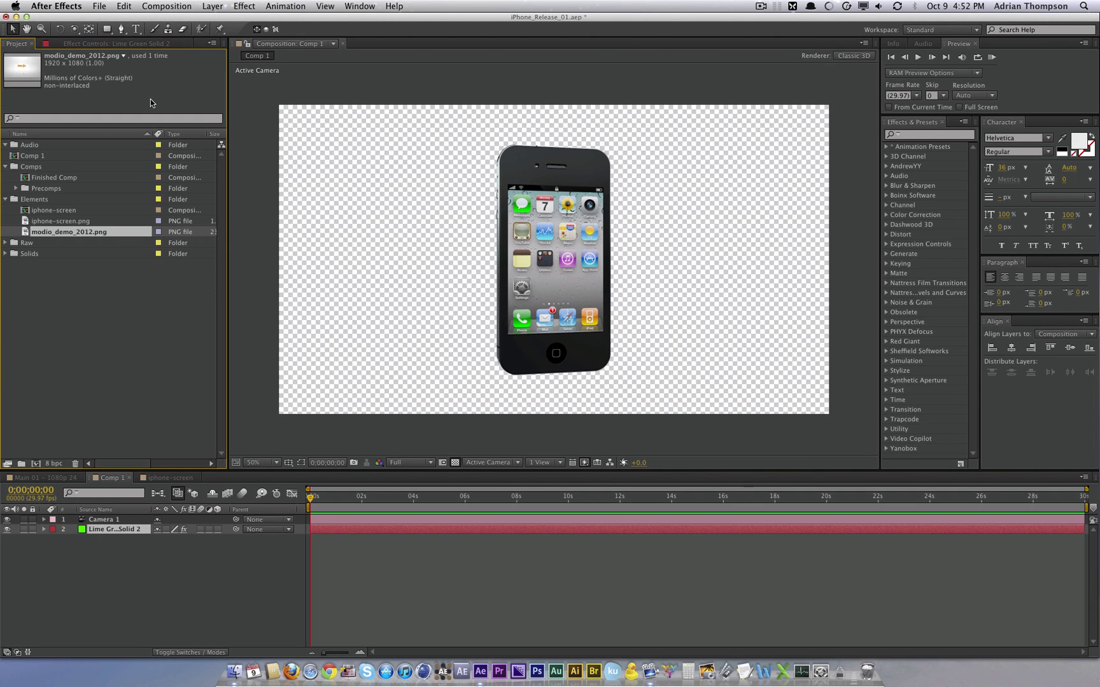
pyautogui.moveTo(63, 211); pyautogui.dragTo(156, 552)
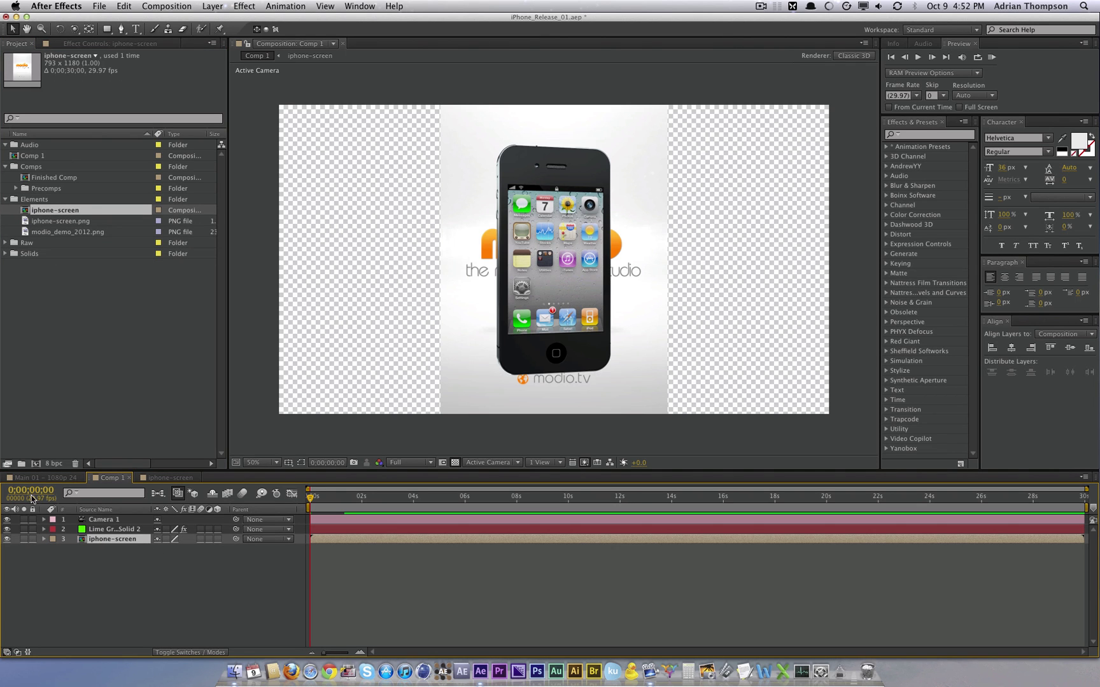
pyautogui.click(7, 539)
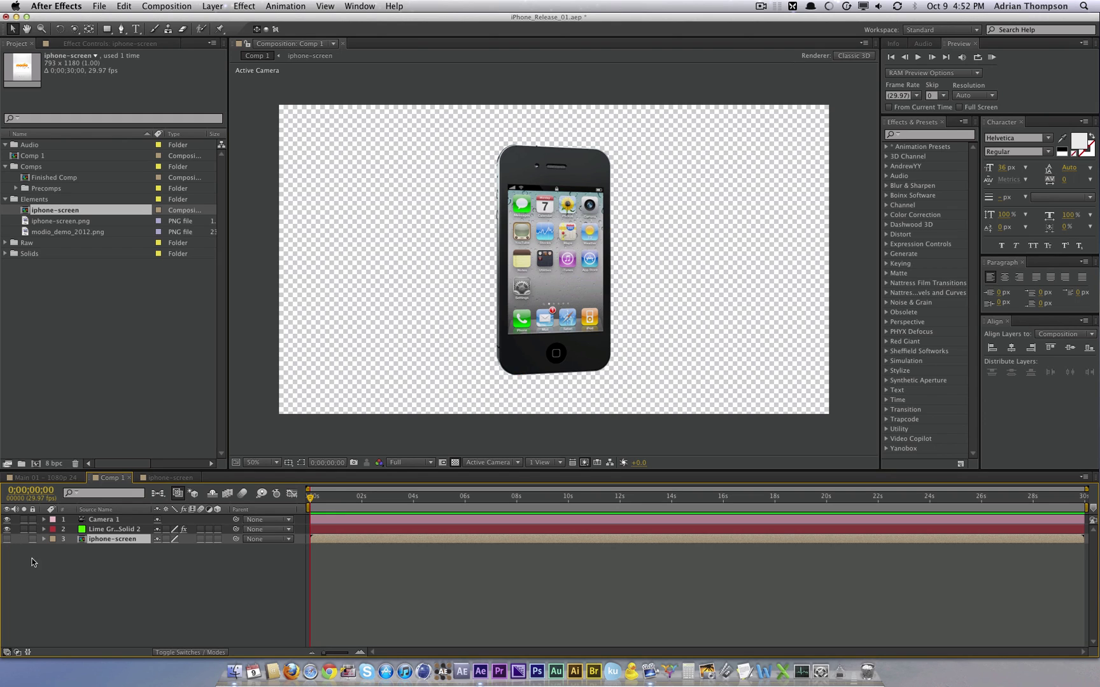
pyautogui.click(118, 530)
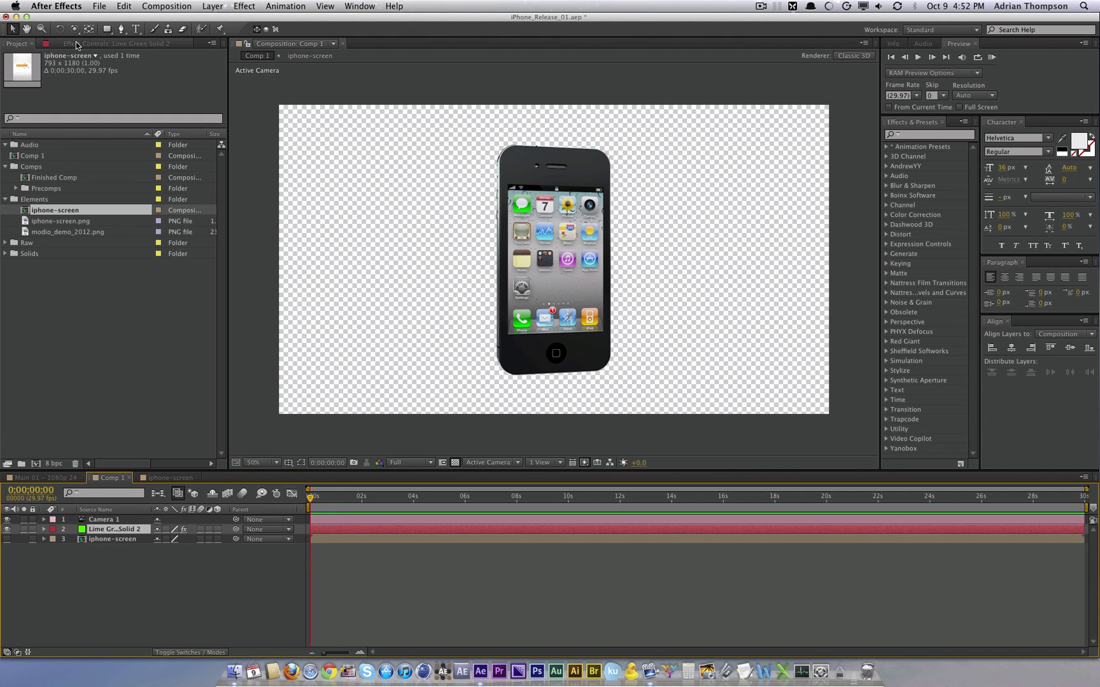
pyautogui.click(111, 43)
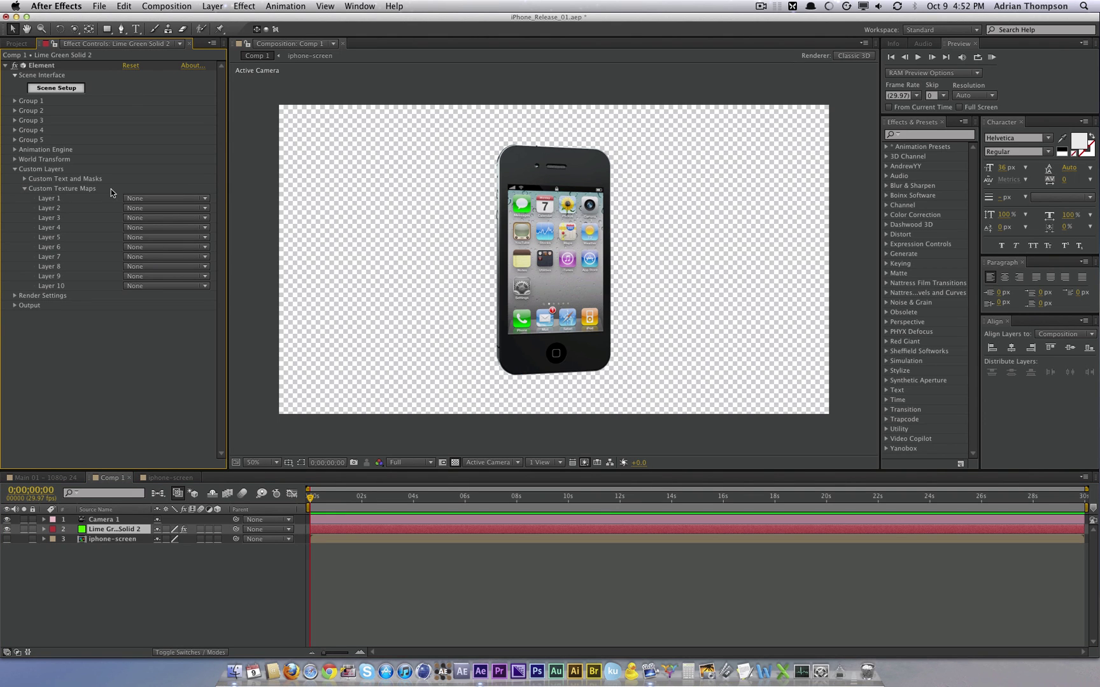
pyautogui.click(173, 200)
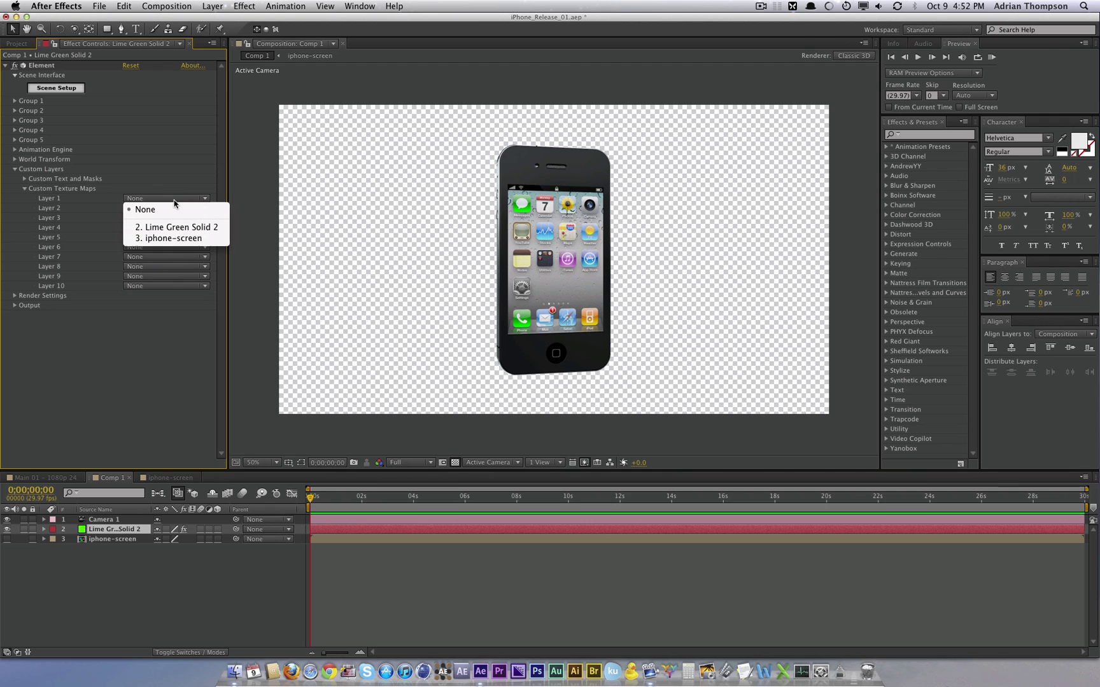
pyautogui.click(188, 239)
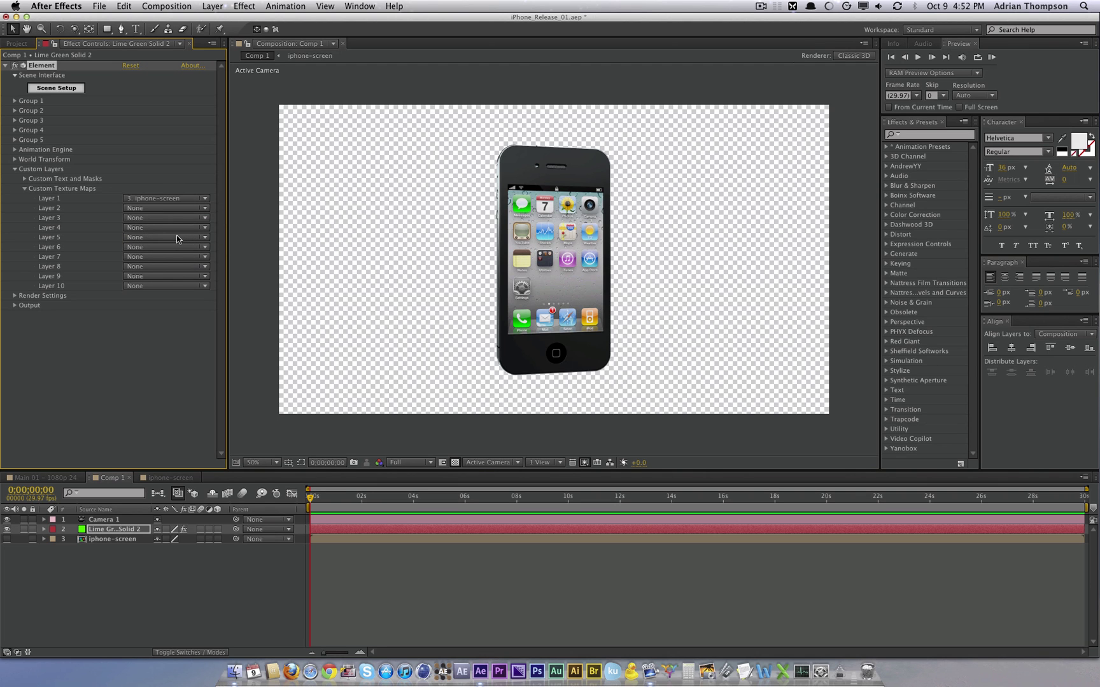
# Step: Set the iPhone Front Screen material's diffuse texture to Custom Layer 1
pyautogui.click(53, 91)
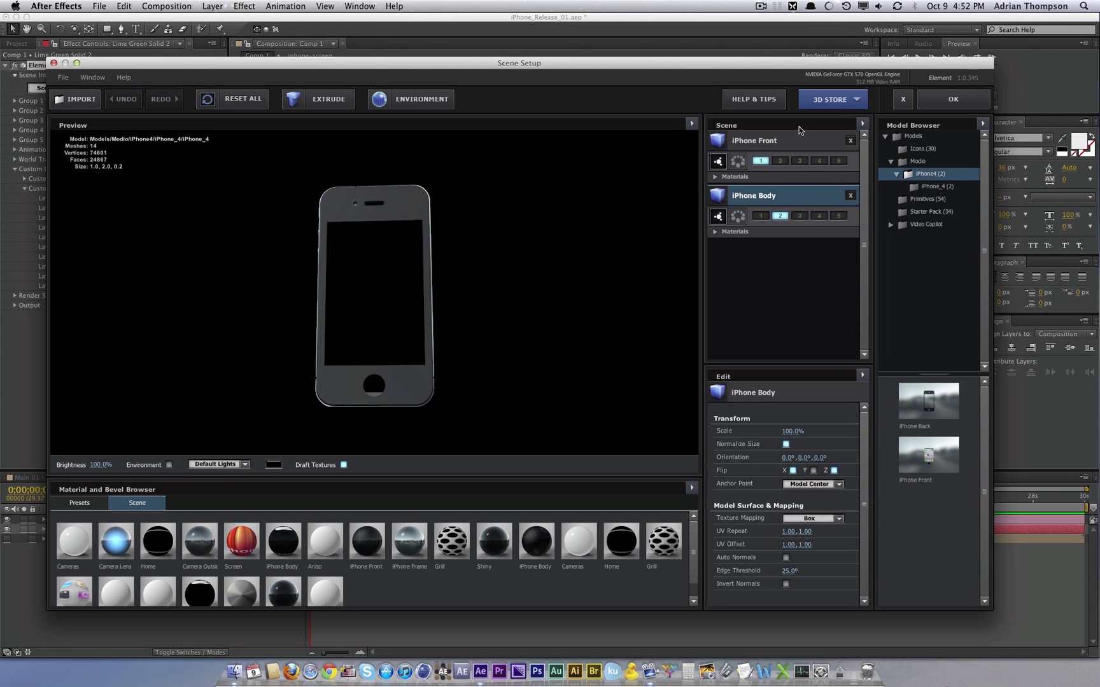
pyautogui.click(802, 141)
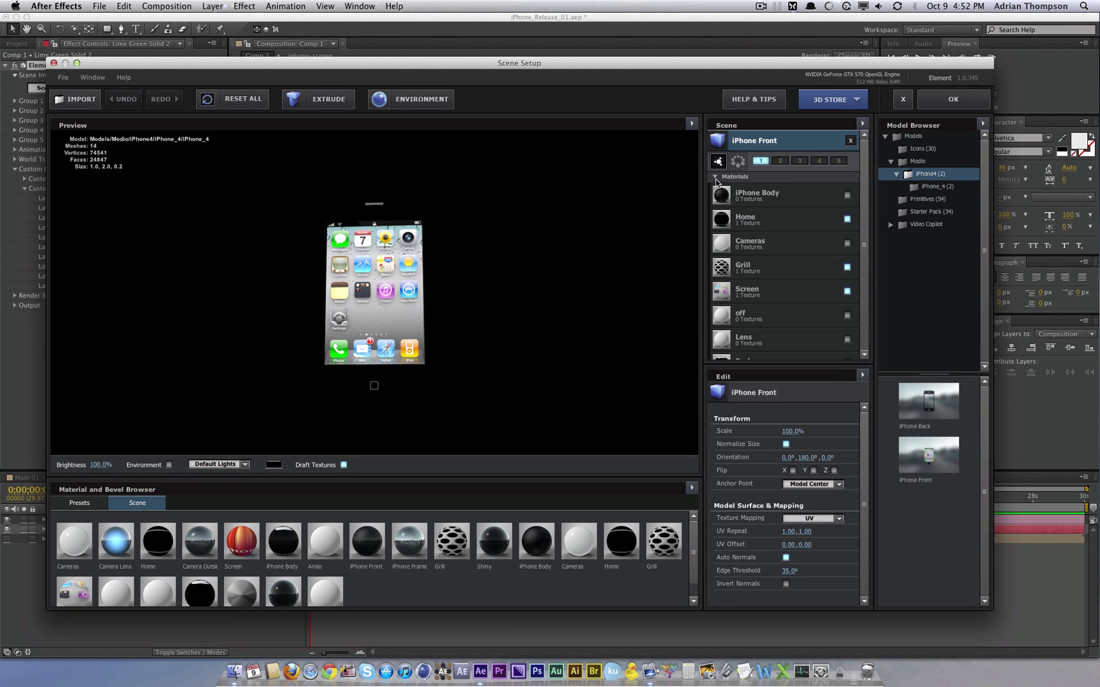
pyautogui.click(794, 292)
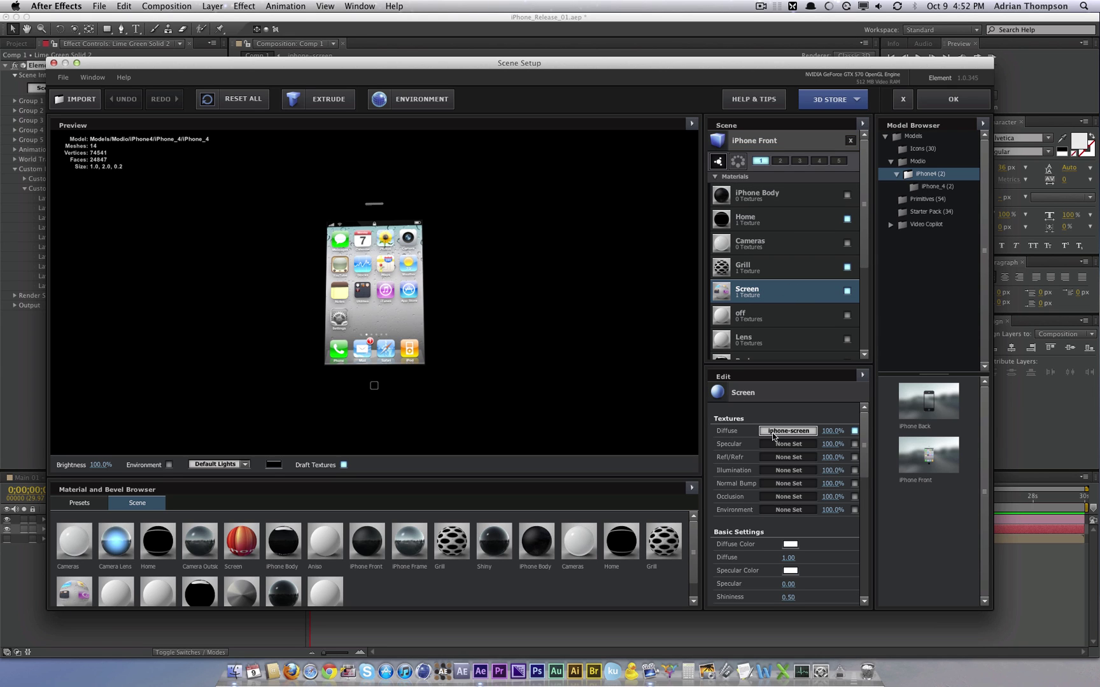
pyautogui.click(790, 431)
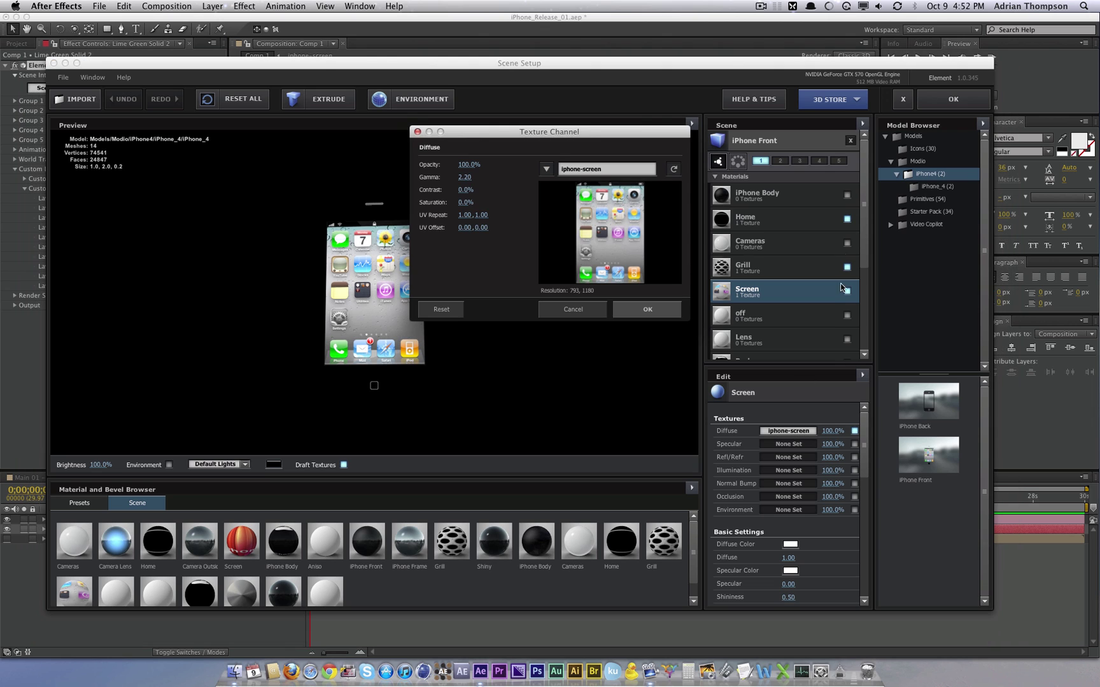
pyautogui.click(546, 169)
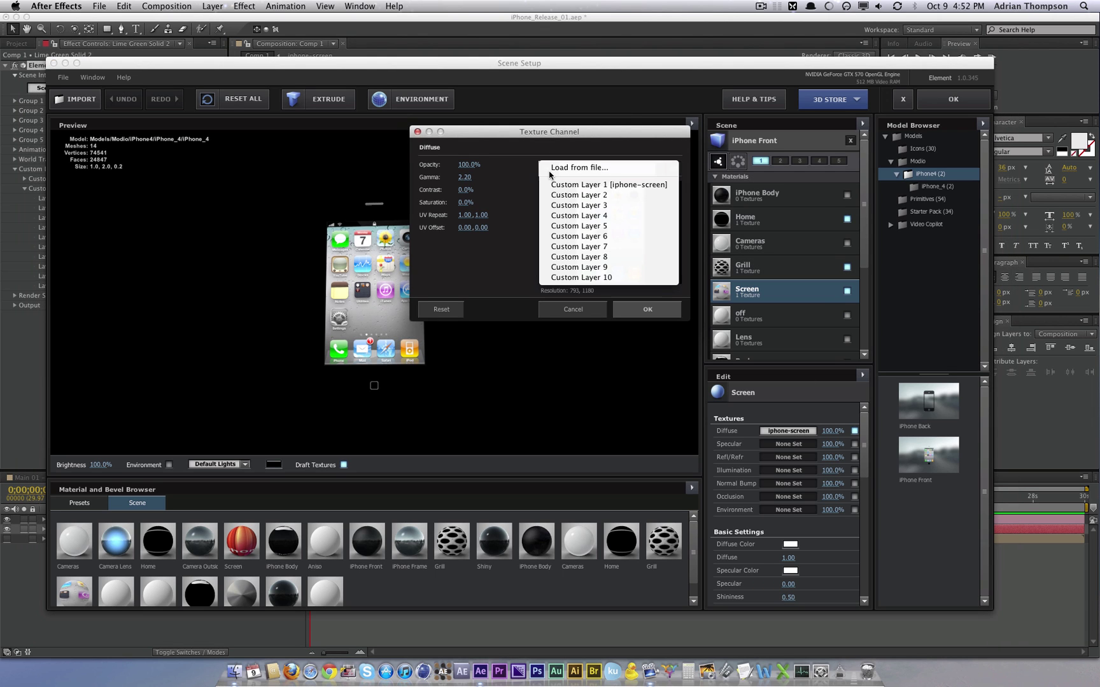
pyautogui.click(592, 184)
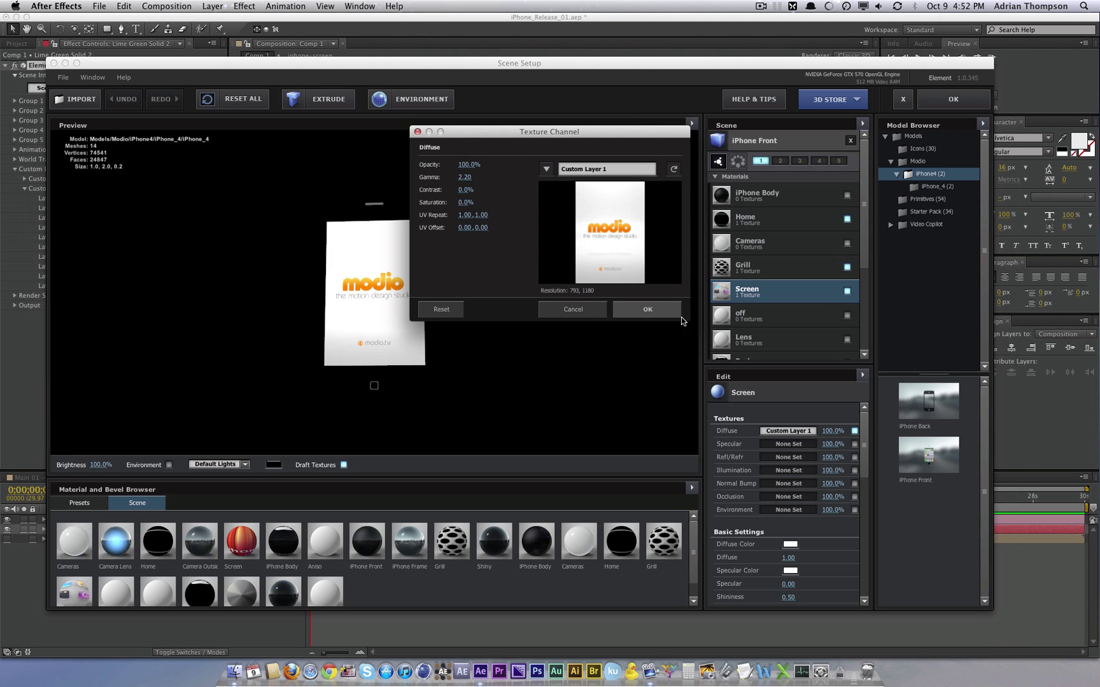
pyautogui.click(648, 311)
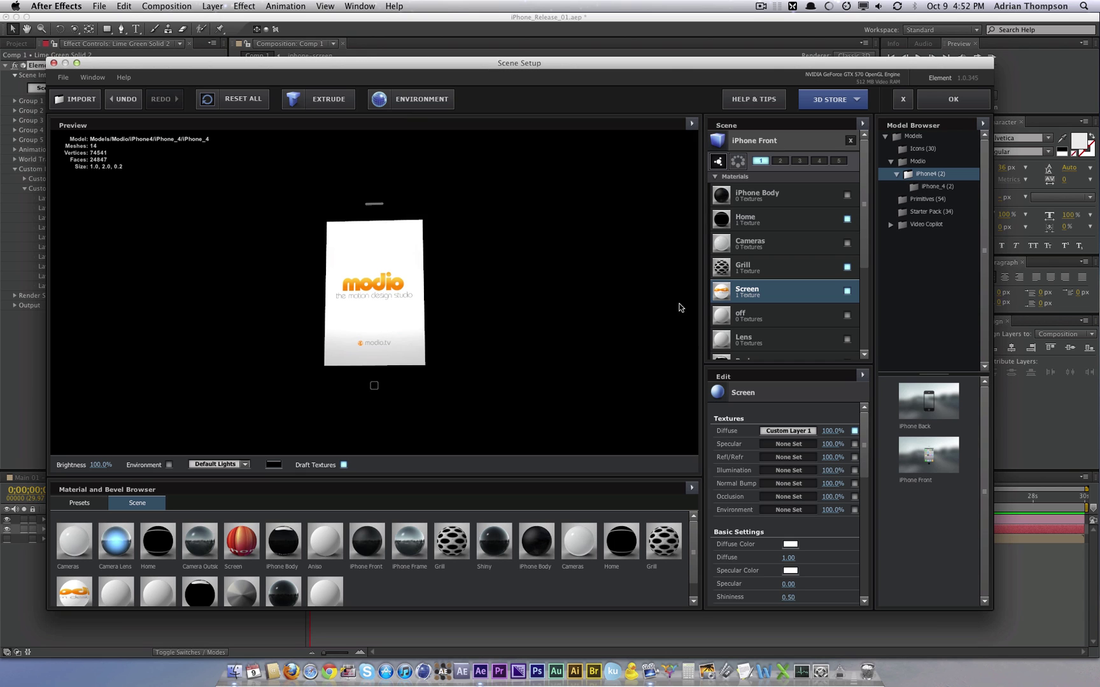
# Step: Apply the Scene Setup, then advance time and orbit the camera around the textured iPhone
pyautogui.click(985, 99)
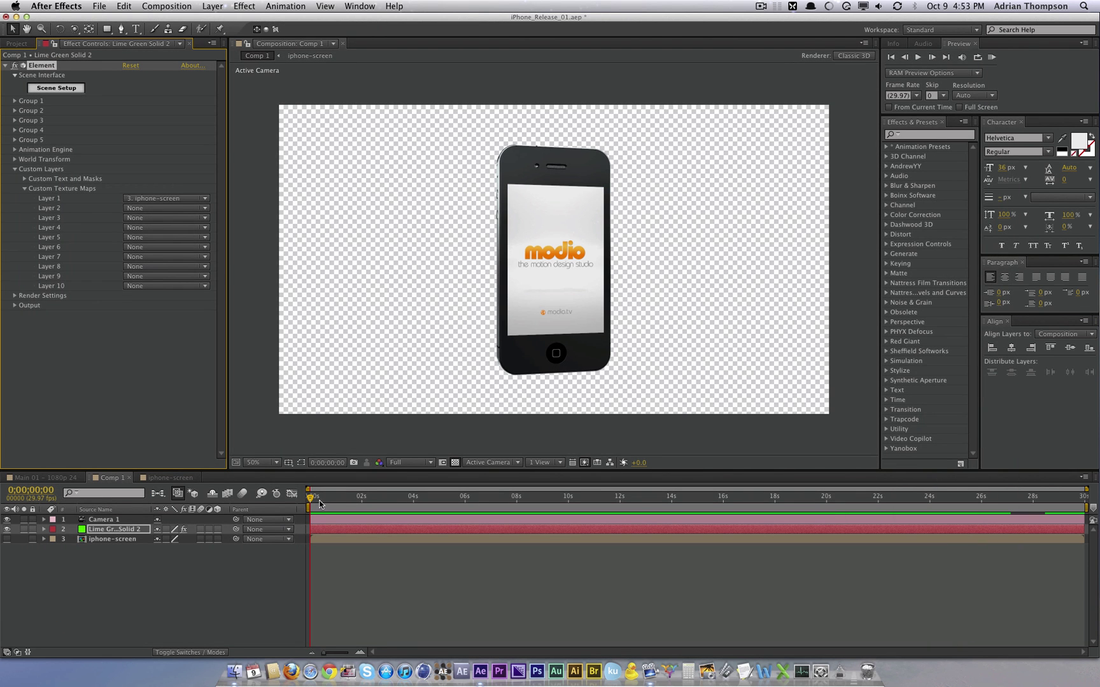
pyautogui.moveTo(317, 506); pyautogui.dragTo(367, 505)
pyautogui.click(683, 303)
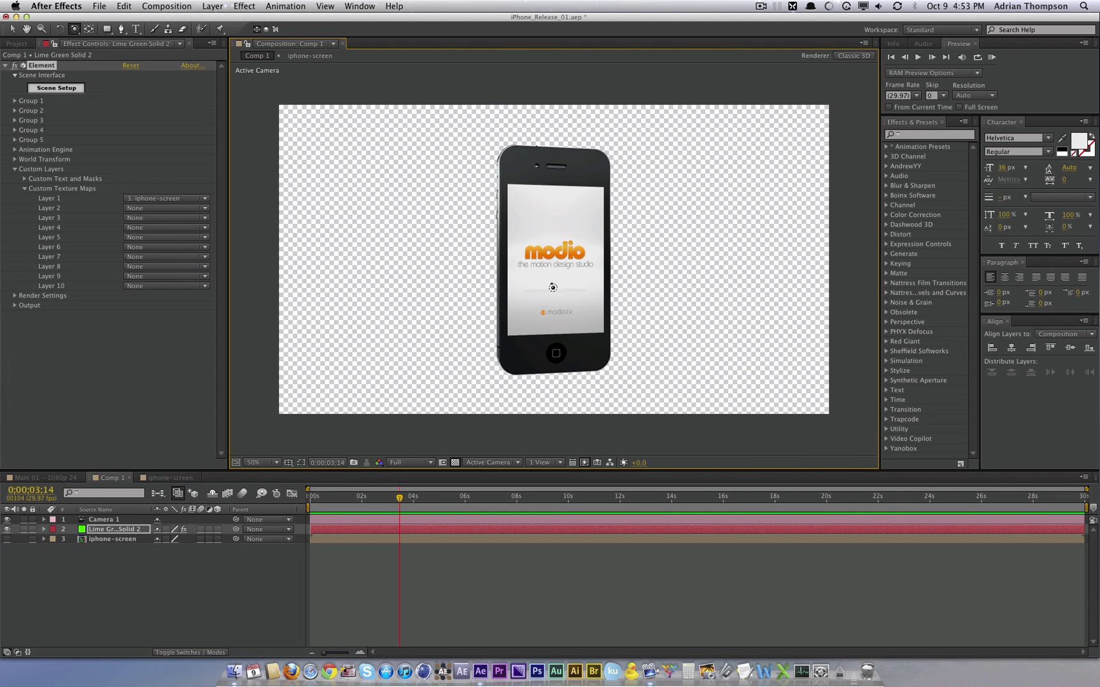
pyautogui.moveTo(560, 287); pyautogui.dragTo(444, 341)
# Step: Scrub through the iphone-screen comp to check it, then return to Comp 1
pyautogui.click(168, 478)
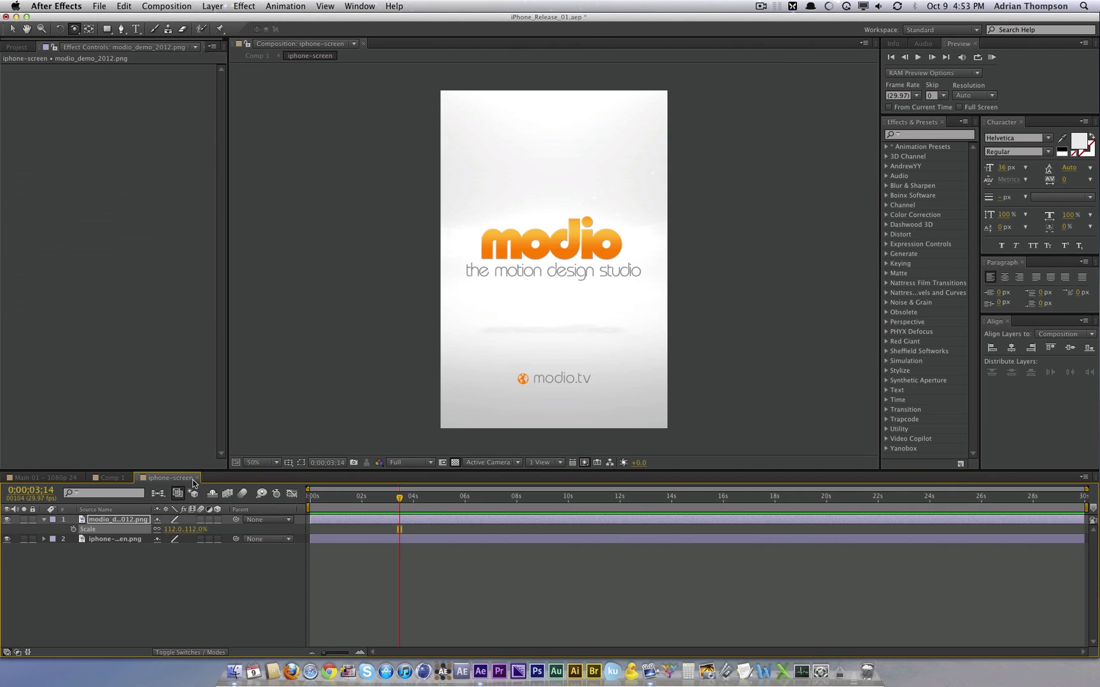
pyautogui.moveTo(410, 498); pyautogui.dragTo(434, 498)
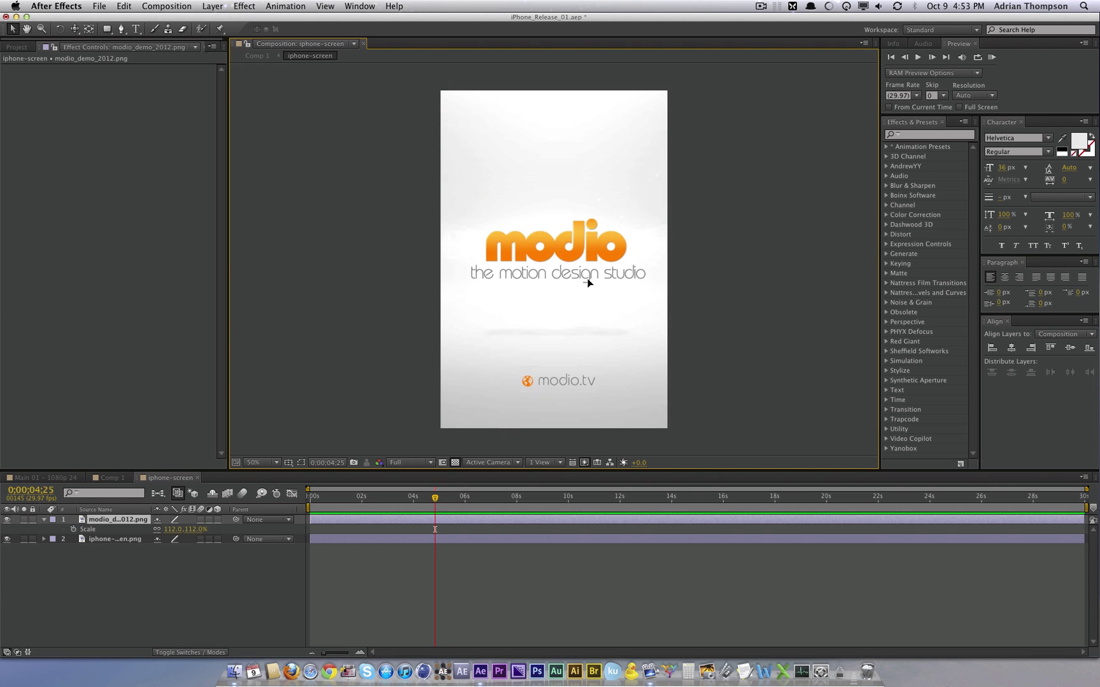
pyautogui.moveTo(455, 498); pyautogui.dragTo(474, 500)
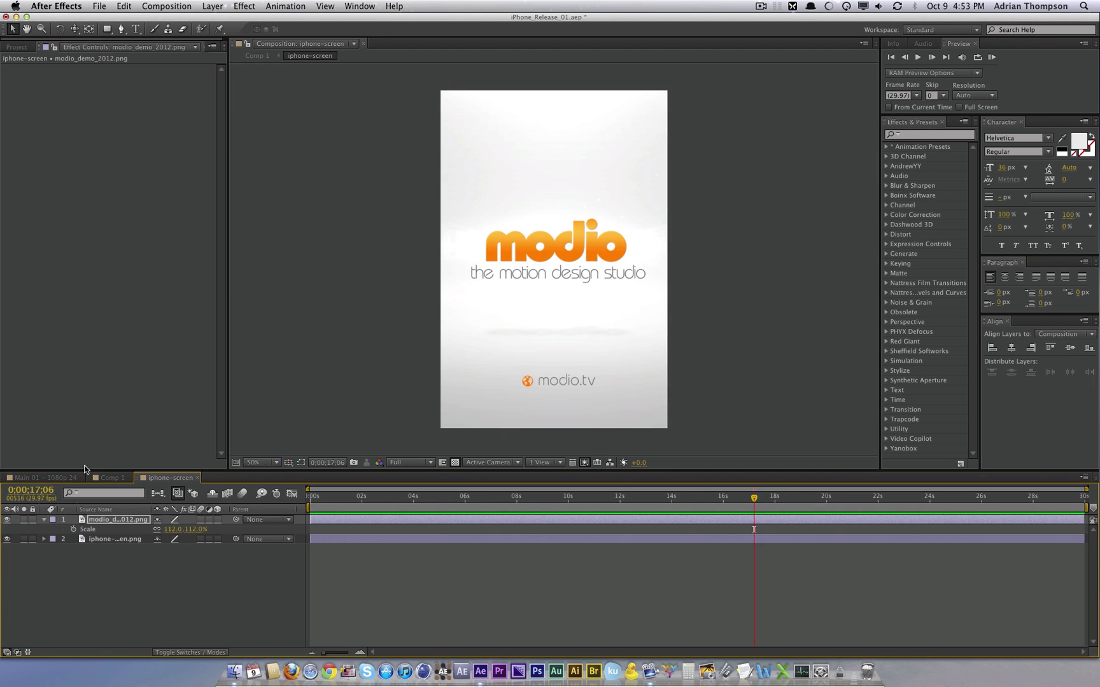
pyautogui.click(111, 478)
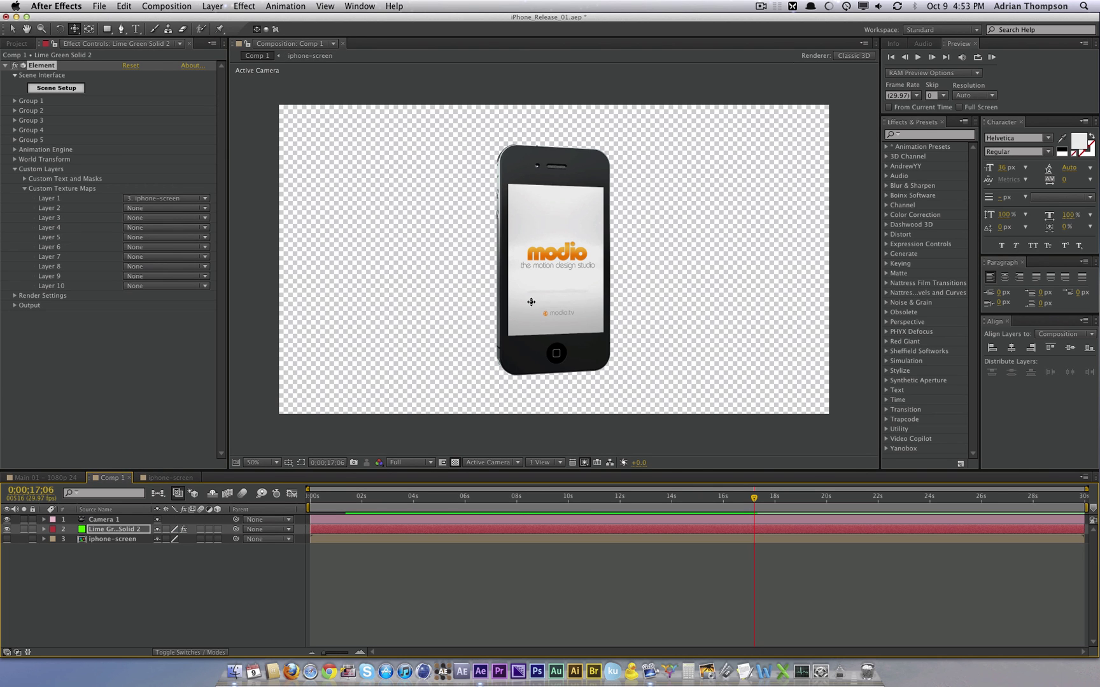
# Step: Orbit Camera 1 around the textured iPhone until its side edge faces the viewer
pyautogui.moveTo(568, 305); pyautogui.dragTo(605, 311)
pyautogui.moveTo(535, 224); pyautogui.dragTo(631, 279)
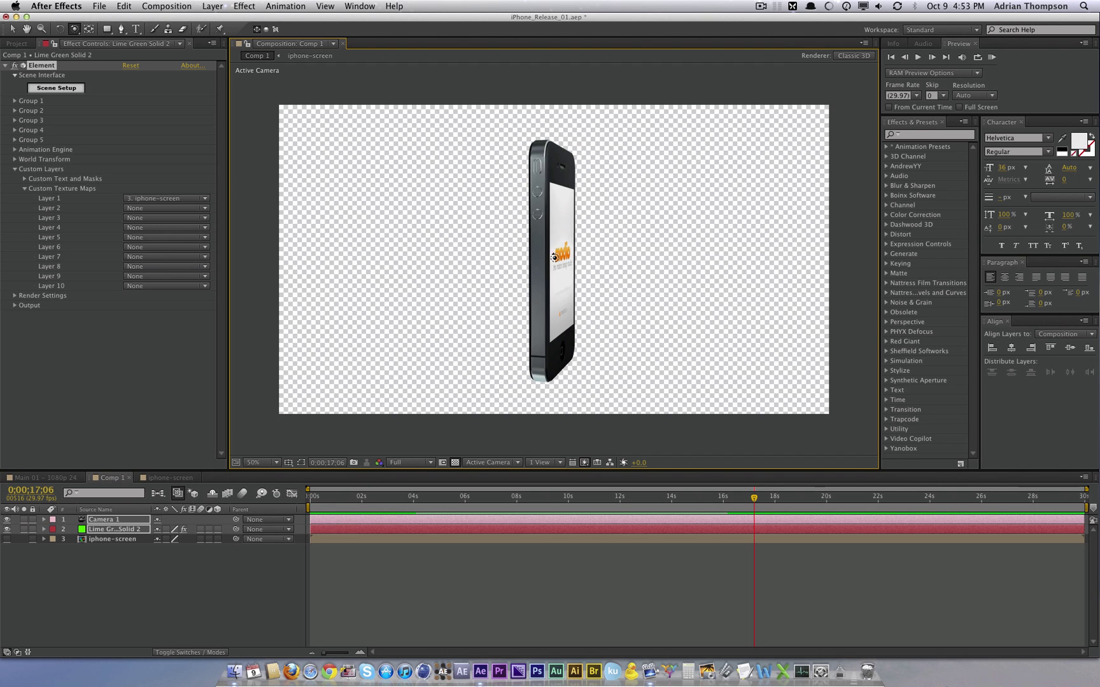